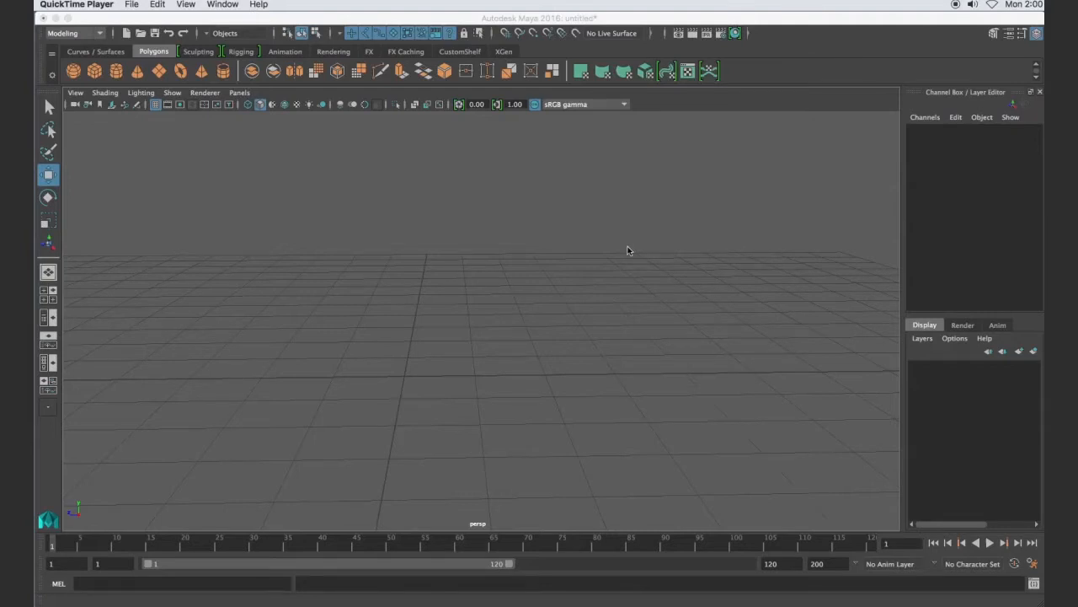
Step: Create a polygon cylinder at the origin of the grid
alt+drag(581, 324, 583, 365)
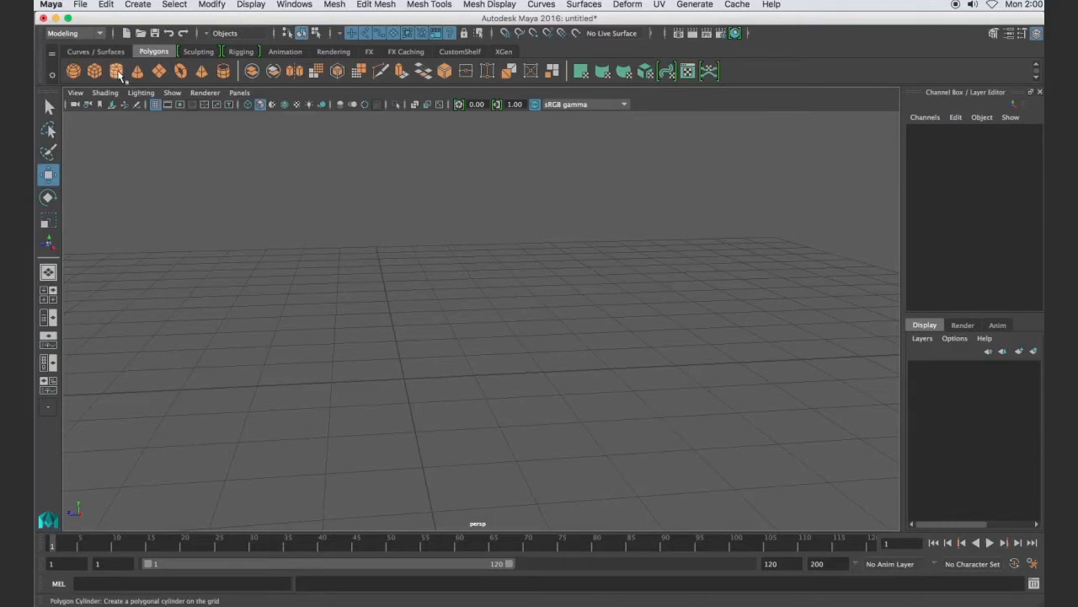
click(117, 71)
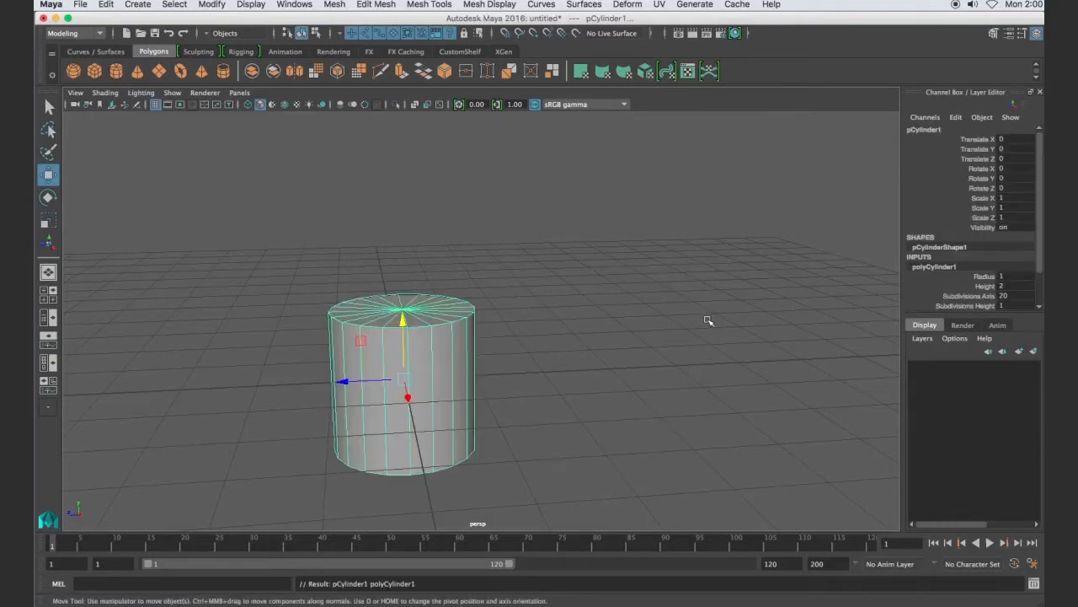
alt+drag(646, 327, 592, 328)
Step: Raise the cylinder, snap its pivot to the center of its base, and seat it on the grid at Translate Y 1
drag(415, 312, 436, 223)
key(d)
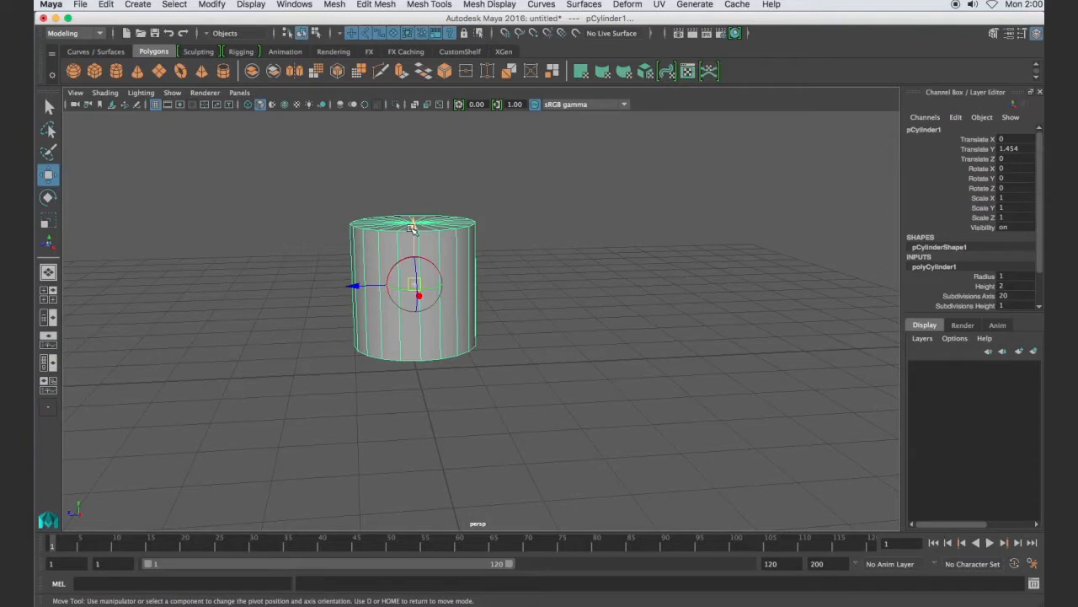
key(v)
drag(413, 227, 421, 360)
drag(415, 291, 414, 320)
alt+drag(572, 350, 516, 383)
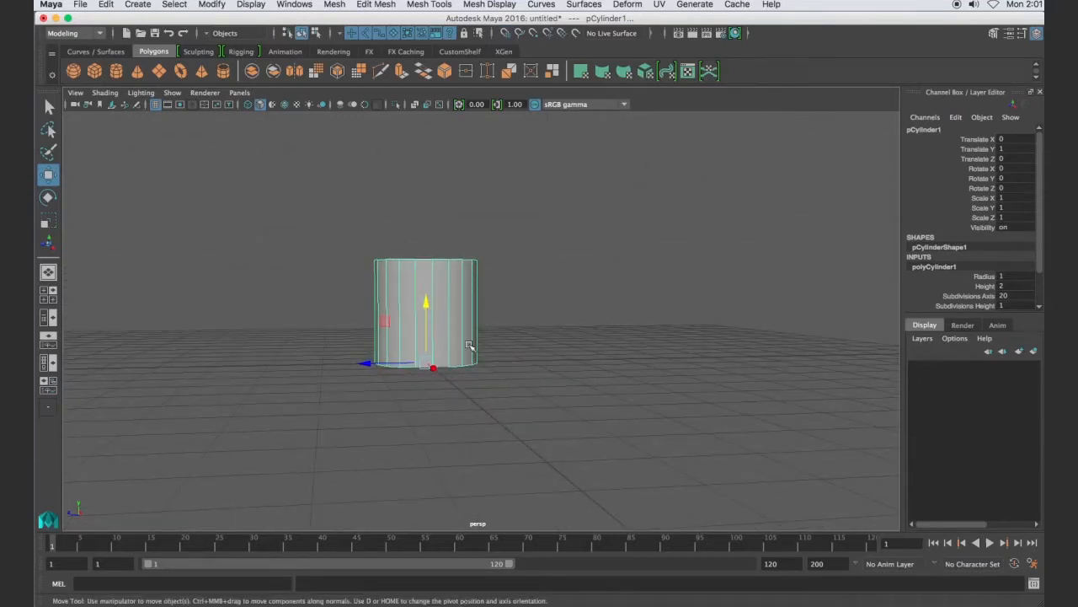
Step: Set the cylinder's height subdivisions to 5 and its axis subdivisions to 14
click(967, 305)
middle_drag(714, 317, 715, 316)
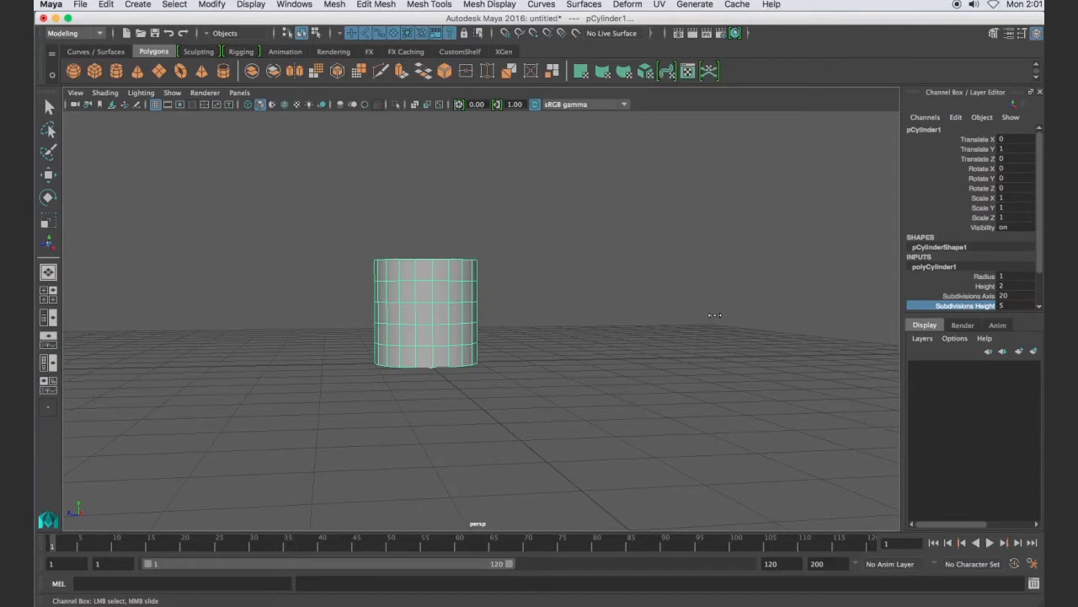
click(971, 296)
middle_drag(693, 294, 654, 282)
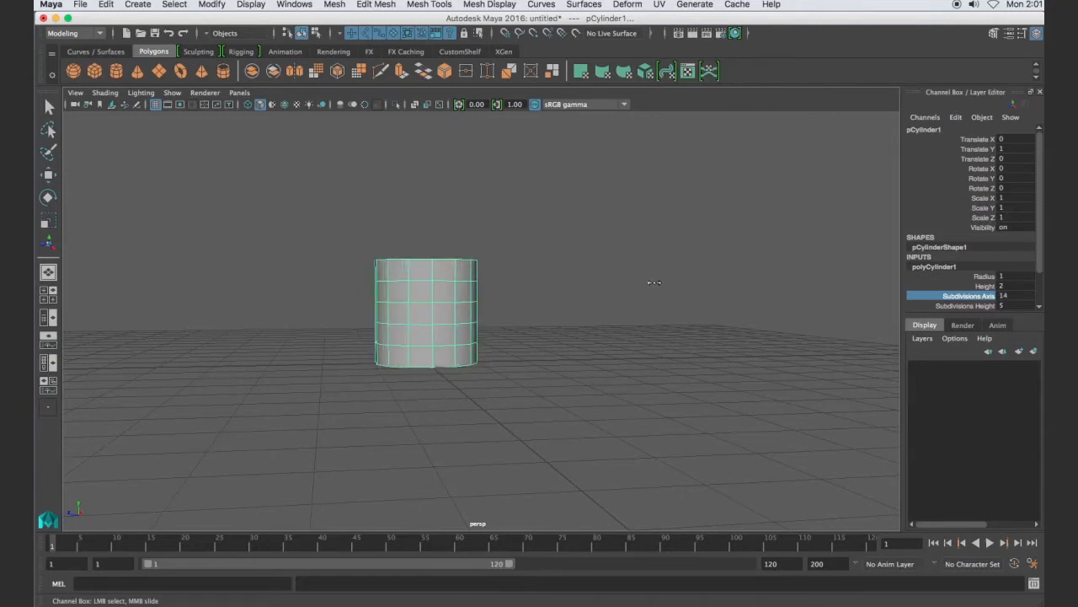
Step: Try the cylinder with 12 and 11 axis subdivisions, and return the value to 14
alt+drag(502, 301, 515, 402)
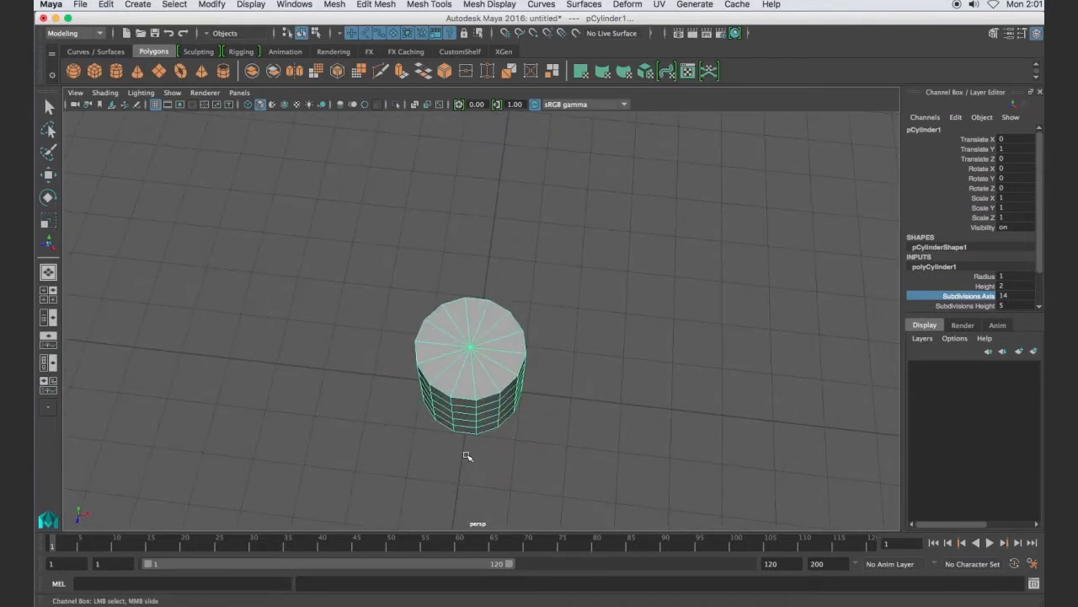
alt+drag(461, 451, 501, 405)
scroll(501, 404, up, 5)
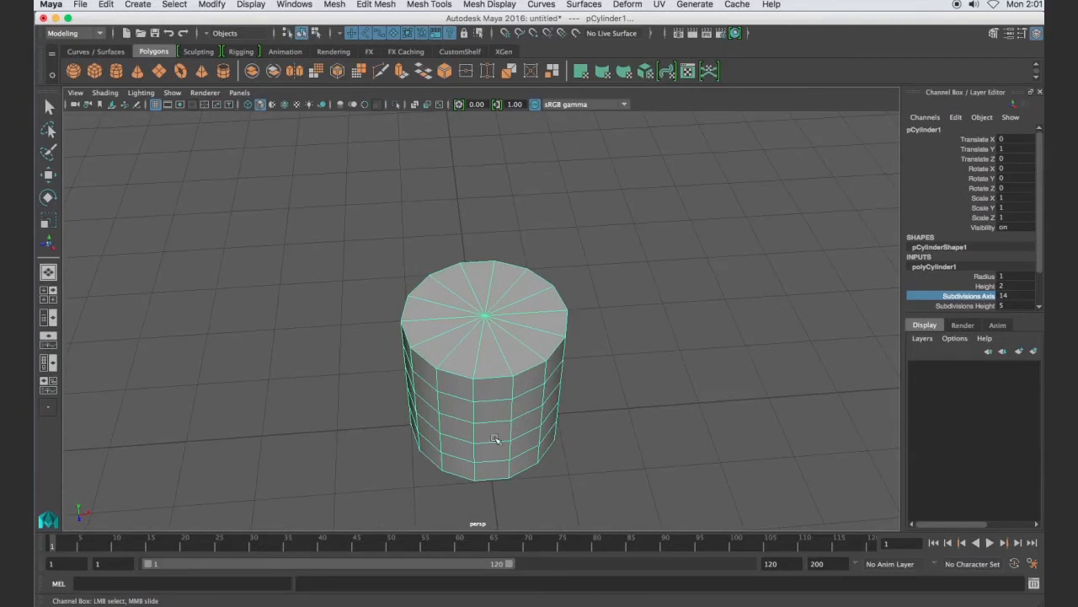
alt+drag(491, 438, 315, 445)
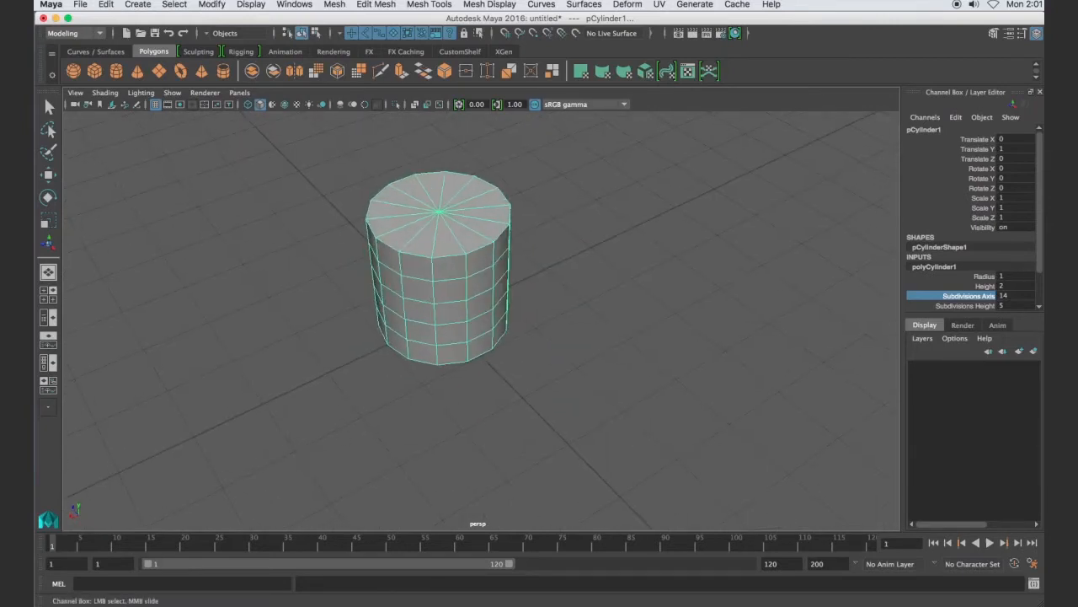
middle_drag(754, 290, 746, 291)
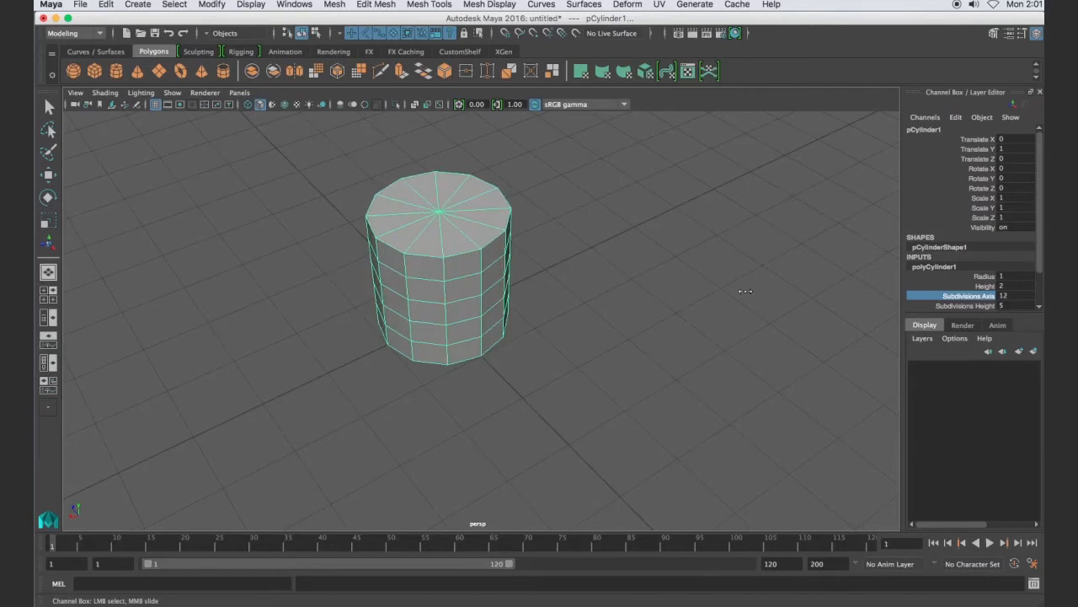
alt+drag(510, 345, 500, 376)
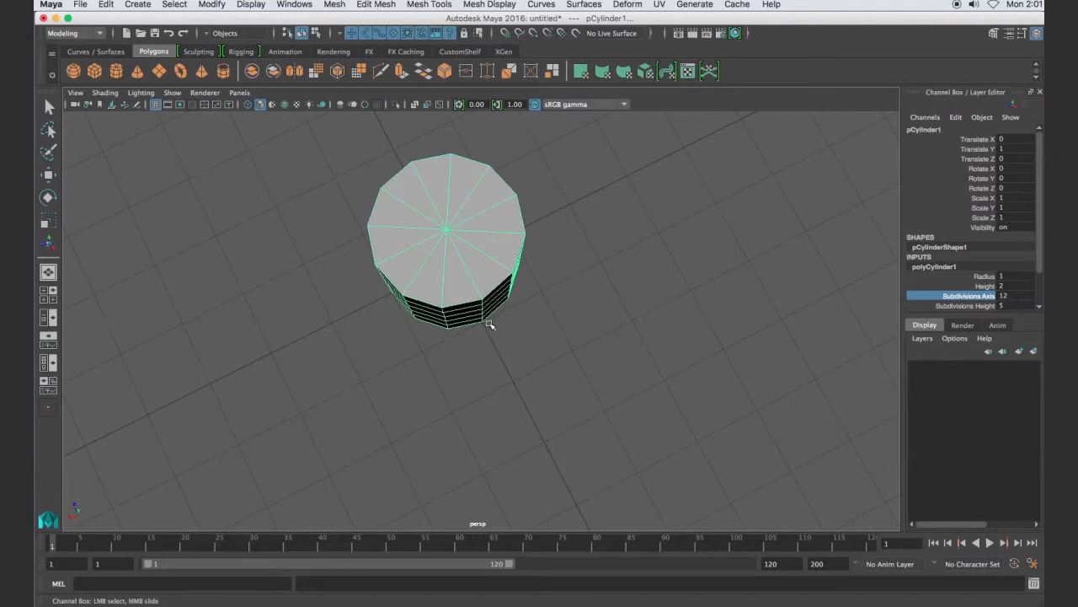
middle_drag(653, 294, 645, 293)
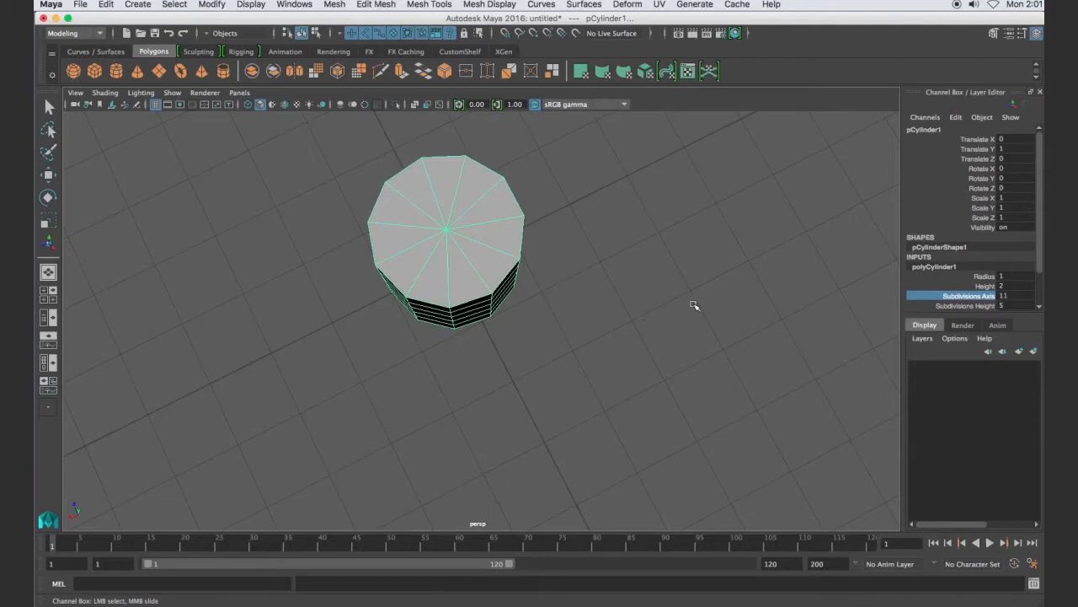
middle_drag(691, 303, 708, 301)
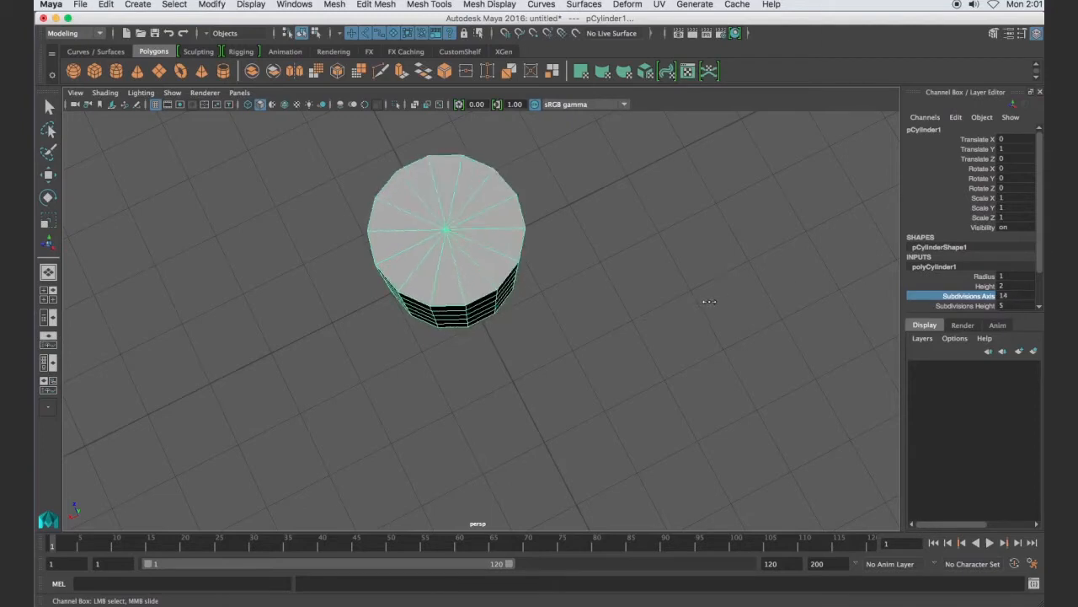
Step: Scale the whole cylinder along X to 0.73 so its cross-section becomes oval
alt+drag(487, 315, 602, 291)
scroll(593, 299, down, 3)
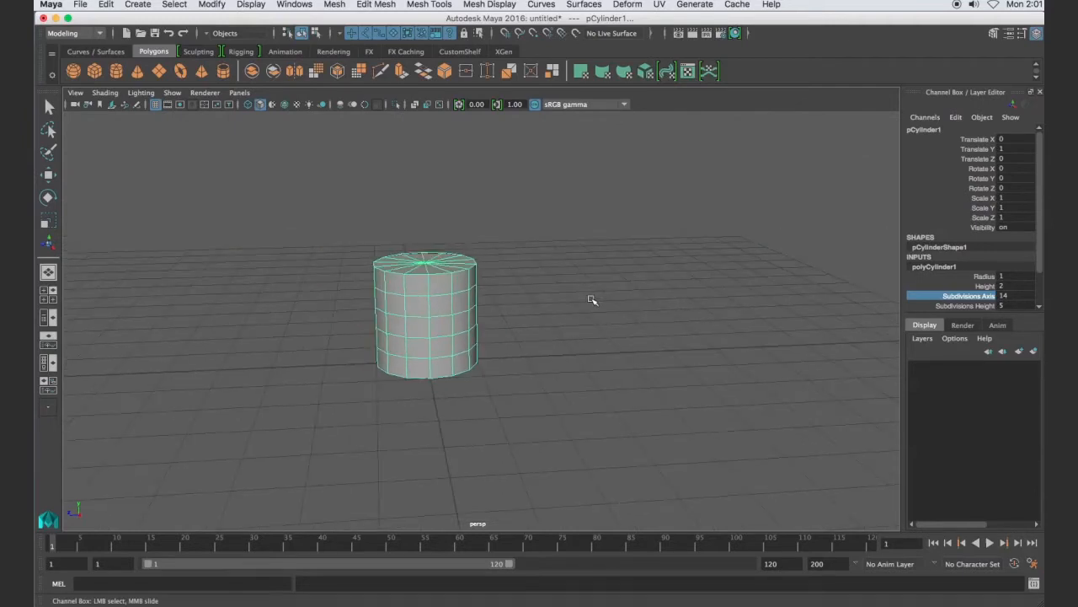
right_drag(439, 285, 493, 263)
key(w)
alt+drag(472, 356, 547, 435)
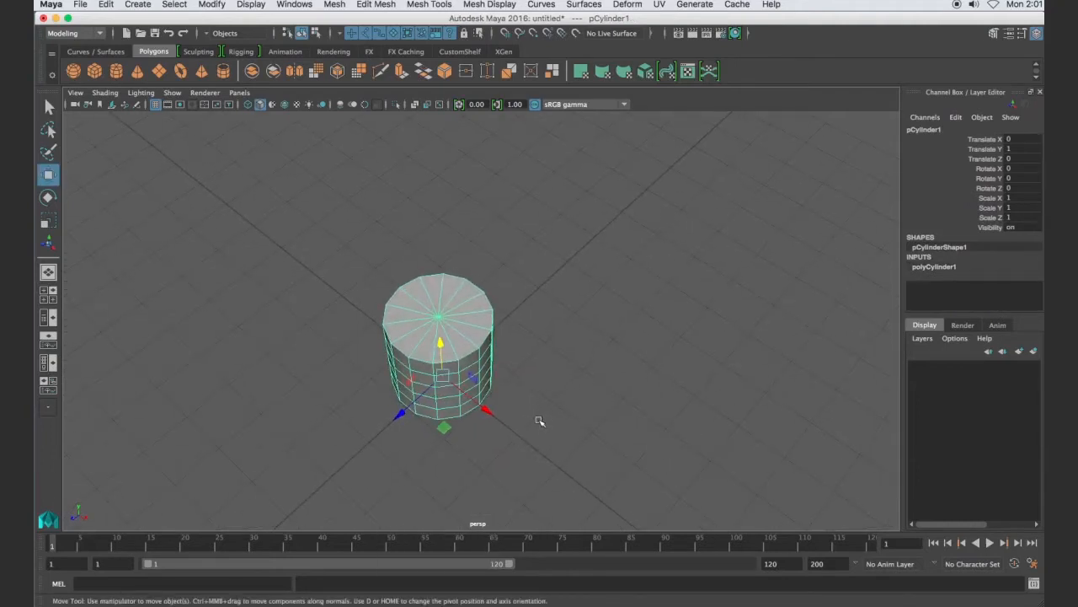
key(r)
drag(486, 410, 469, 402)
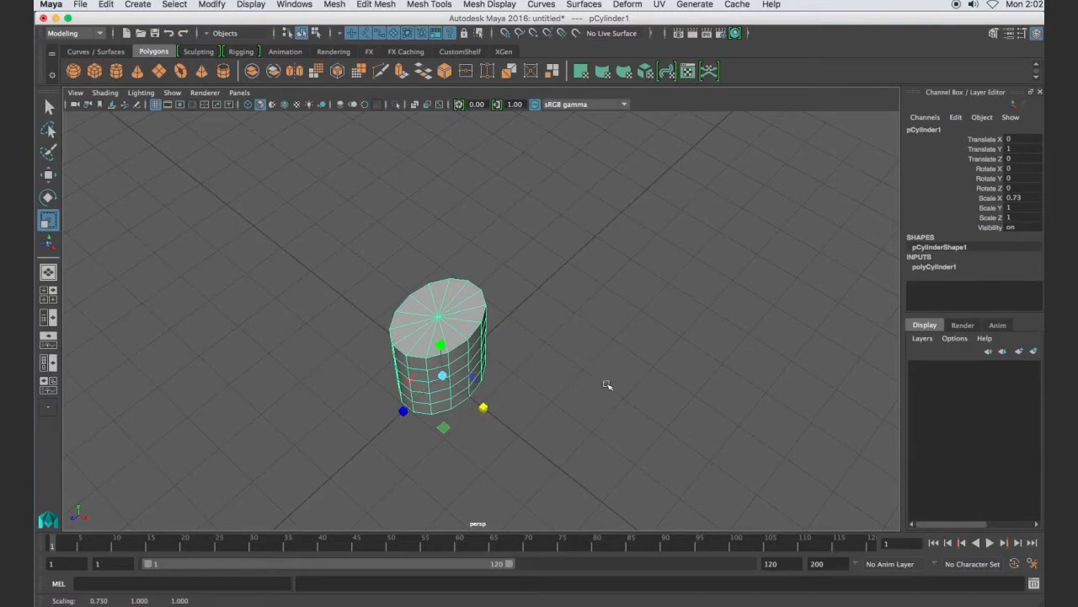
Step: In the side view, select the cylinder's bottom row of vertices and scale it uniformly inward to taper the base
alt+drag(602, 390, 539, 306)
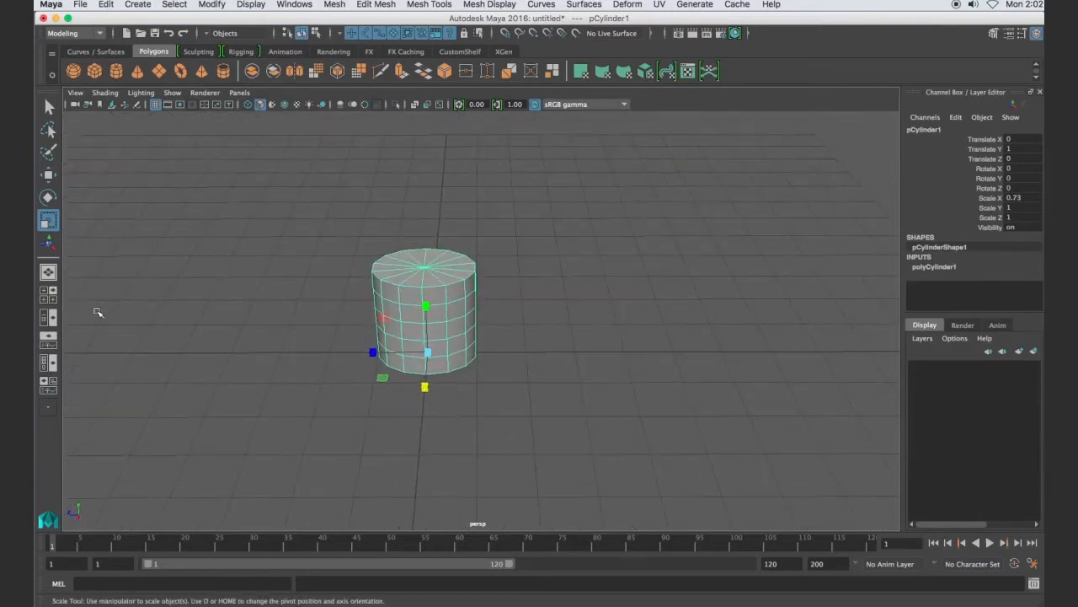
click(50, 298)
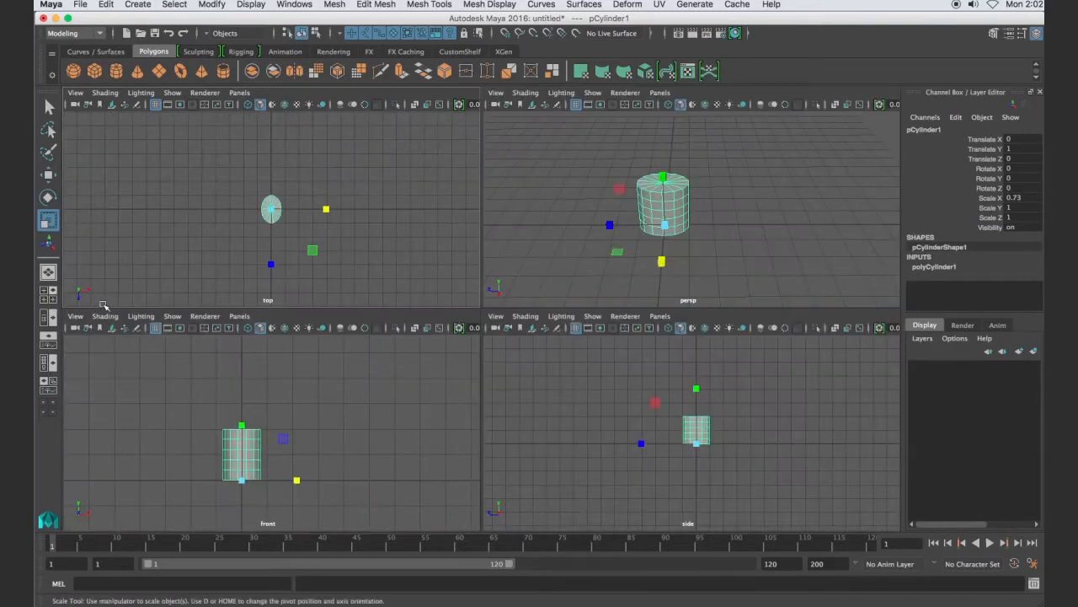
key(space)
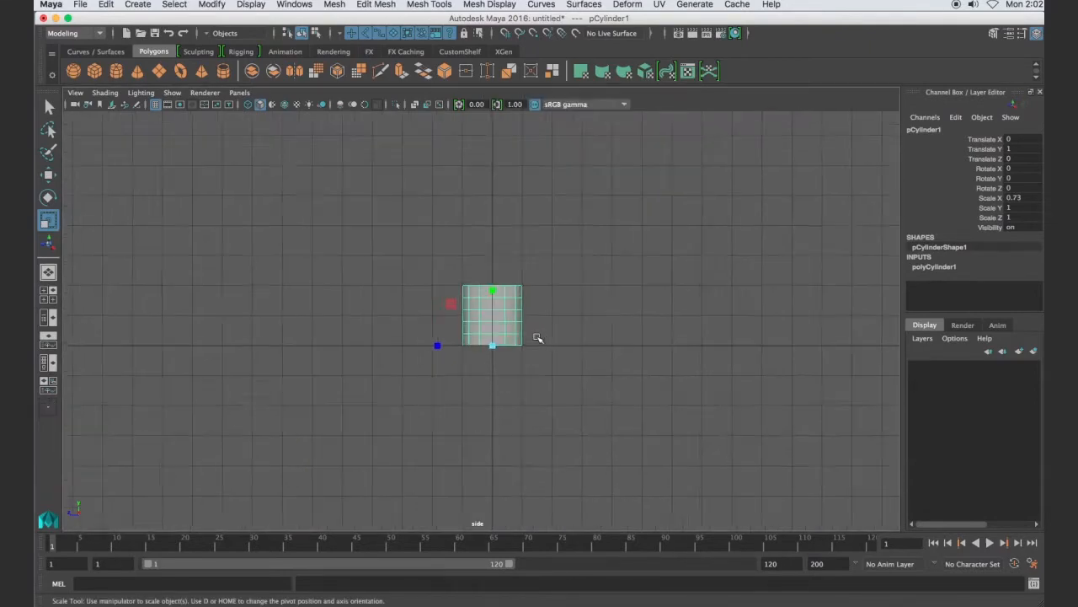
scroll(539, 337, up, 5)
scroll(462, 329, down, 5)
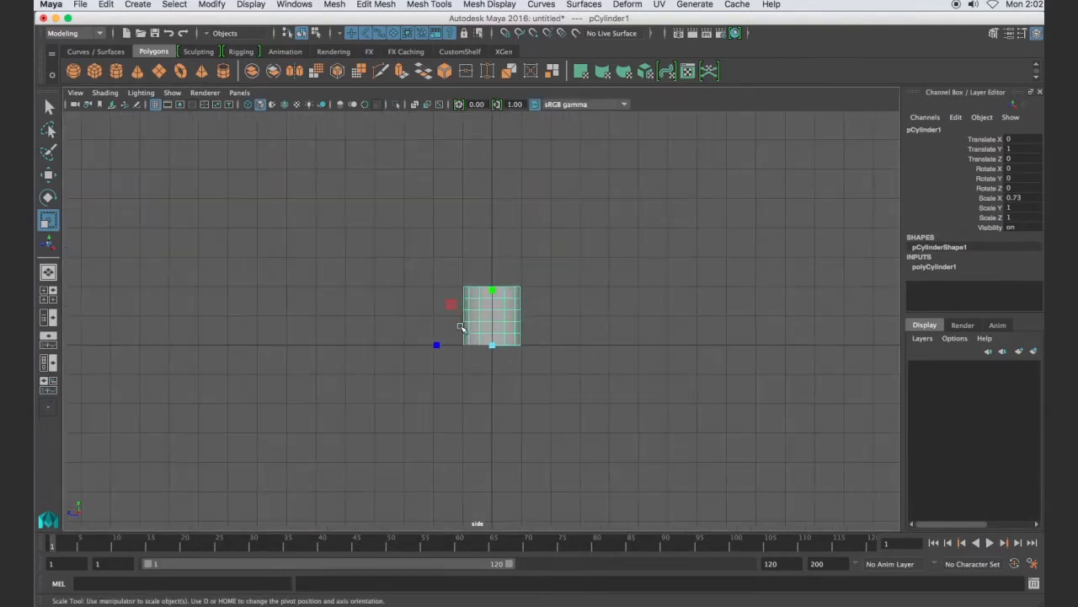
scroll(539, 308, up, 3)
scroll(543, 316, up, 1)
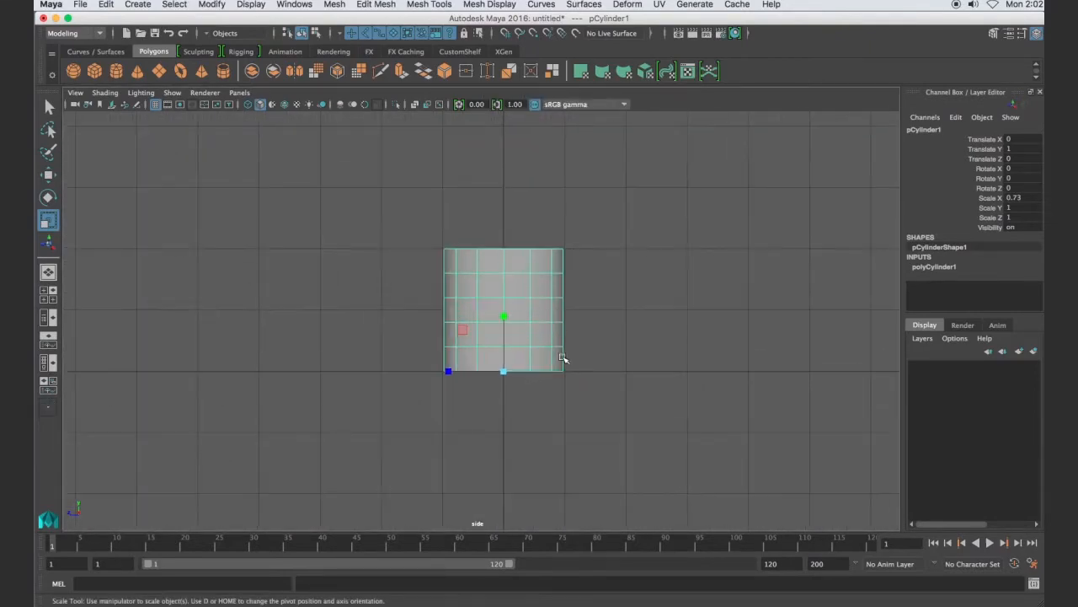
right_drag(532, 279, 470, 278)
drag(615, 360, 377, 396)
drag(505, 371, 474, 382)
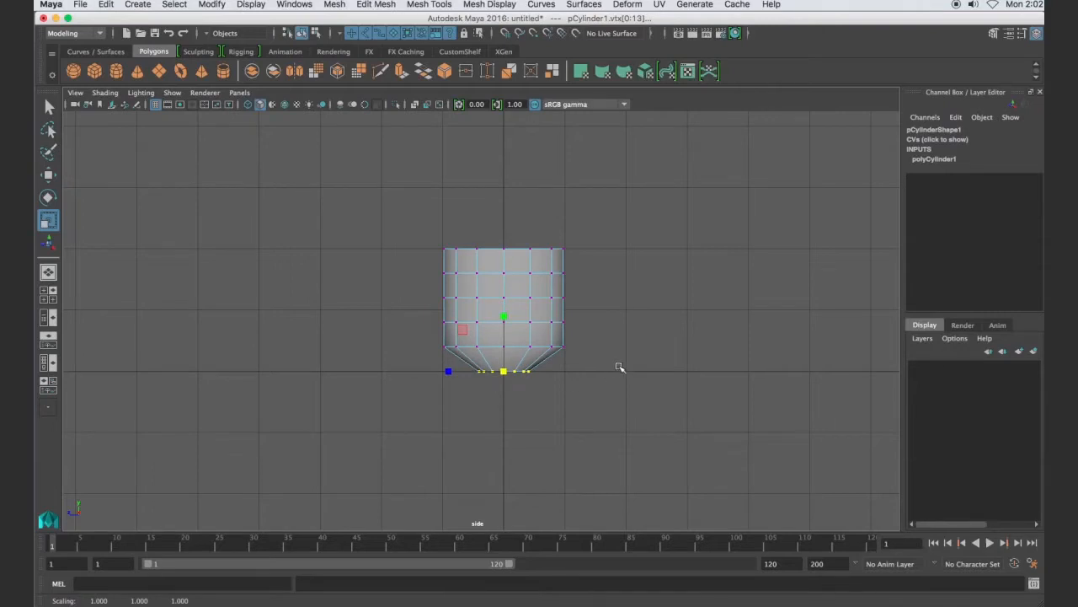
scroll(581, 374, up, 2)
drag(608, 371, 425, 408)
Step: Return to the perspective view, inspect the tapered base, and switch the mesh to face selection
key(space)
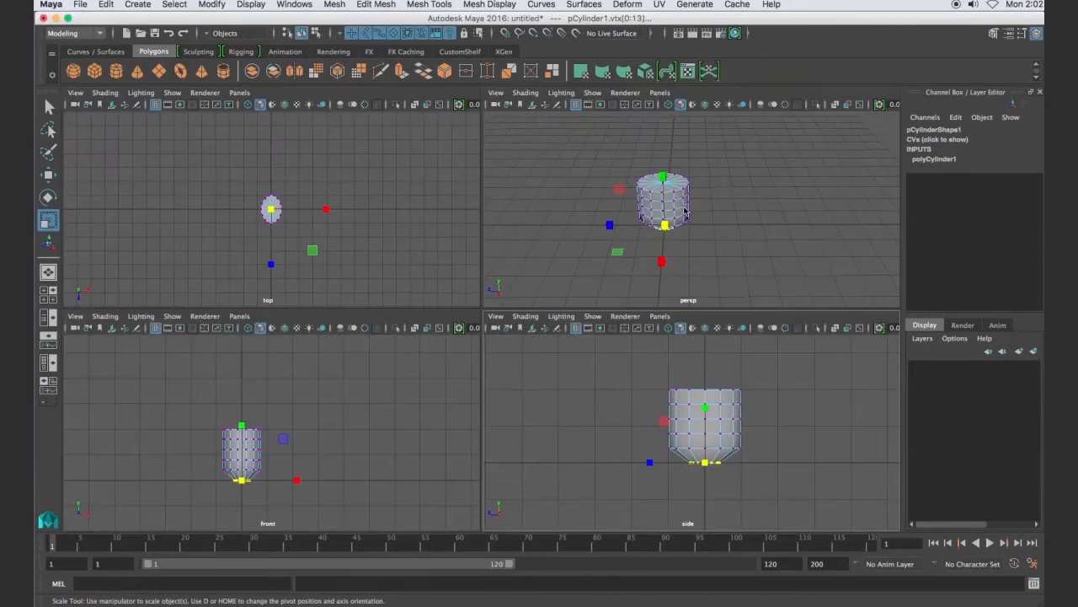
key(space)
scroll(587, 272, up, 3)
alt+drag(483, 385, 797, 400)
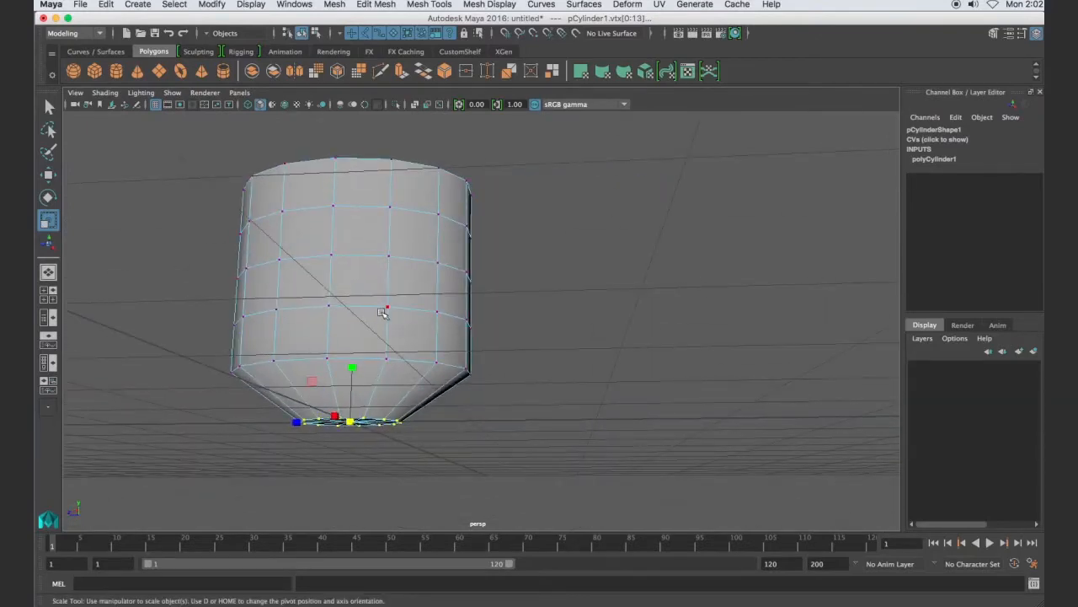
right_drag(384, 305, 390, 329)
scroll(388, 330, down, 4)
alt+drag(383, 335, 390, 361)
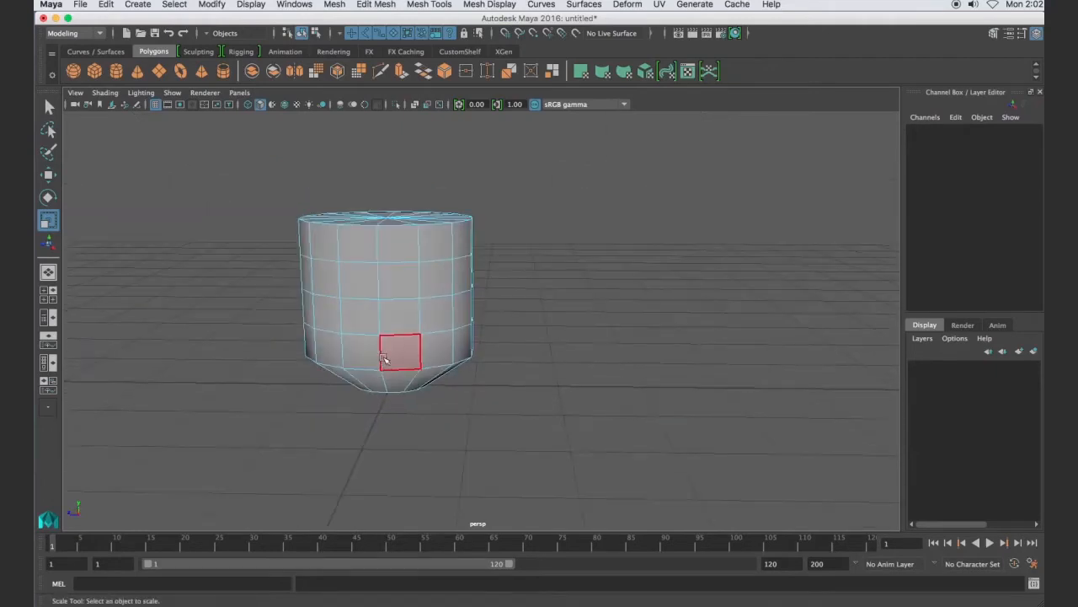
scroll(378, 298, up, 5)
alt+drag(329, 321, 348, 318)
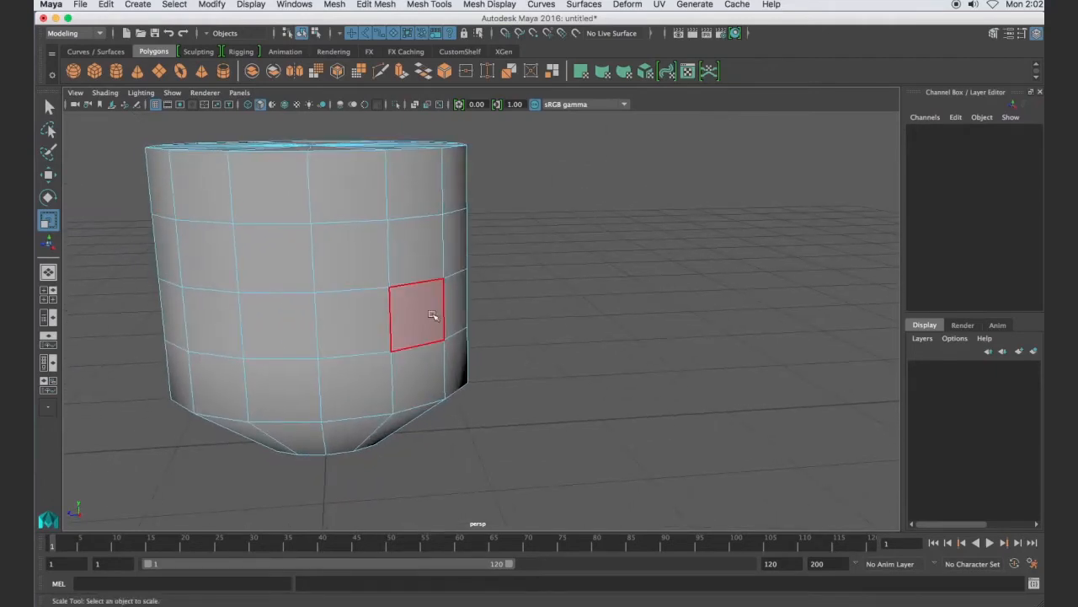
Step: Try transforming two adjacent faces on the lower side of the mesh, and undo the change
click(363, 343)
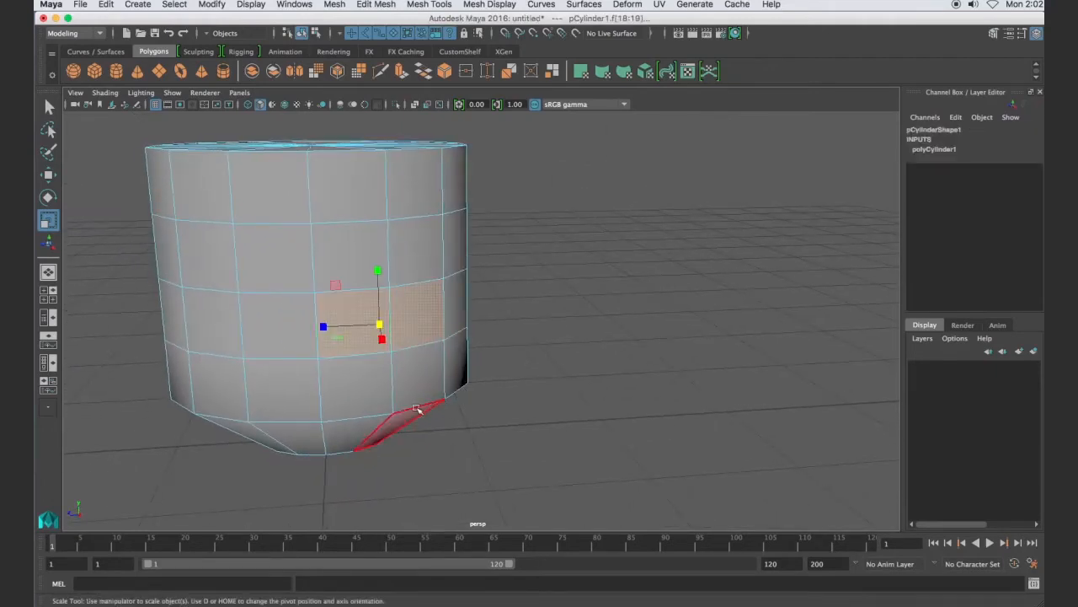
key(w)
key(r)
drag(379, 325, 389, 361)
key(w)
alt+drag(549, 361, 349, 328)
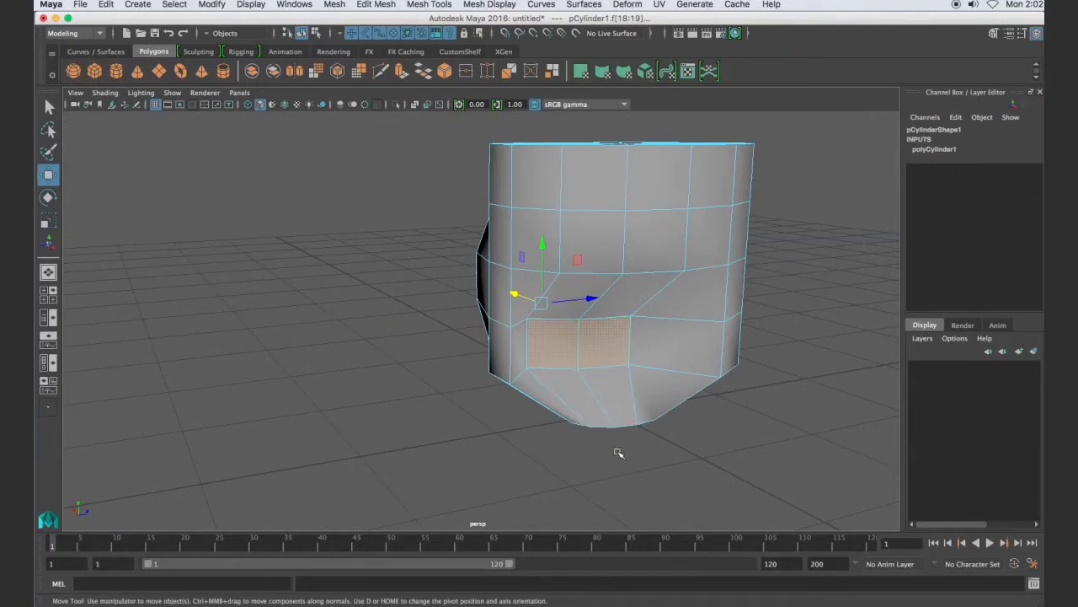
alt+drag(614, 447, 756, 436)
key(ctrl+z)
key(ctrl+z)
alt+drag(633, 415, 513, 424)
click(614, 406)
alt+drag(443, 400, 615, 384)
drag(500, 416, 506, 460)
alt+drag(510, 328, 521, 352)
scroll(376, 325, up, 3)
alt+middle_drag(337, 306, 504, 293)
scroll(501, 312, up, 2)
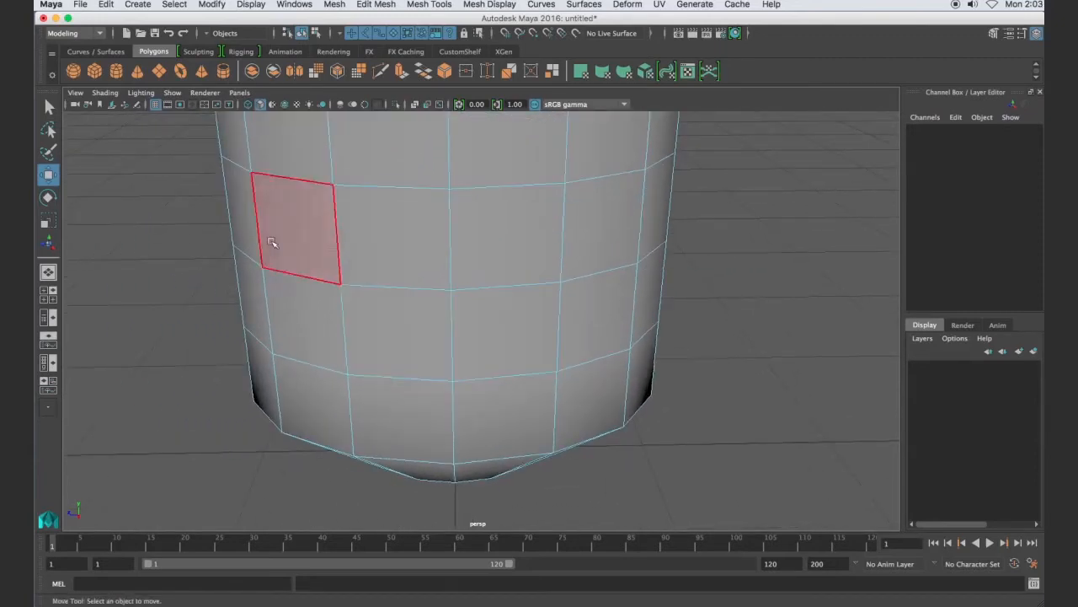
Step: Turn on camera based selection for the Select tool and marquee-select the two middle rows of front faces
double_click(48, 105)
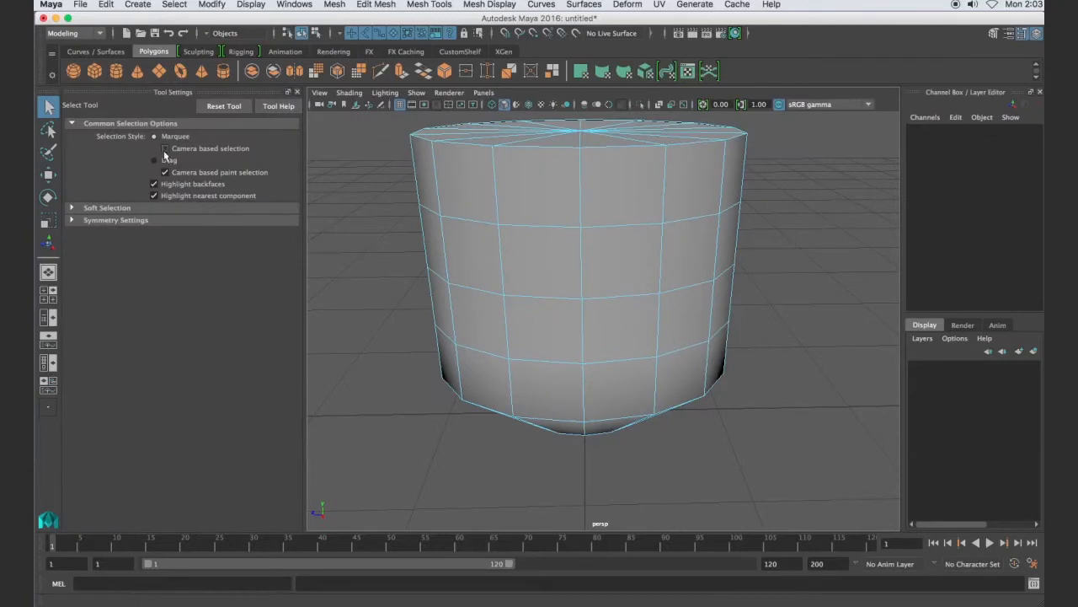
click(165, 149)
alt+drag(622, 354, 612, 327)
drag(809, 230, 399, 303)
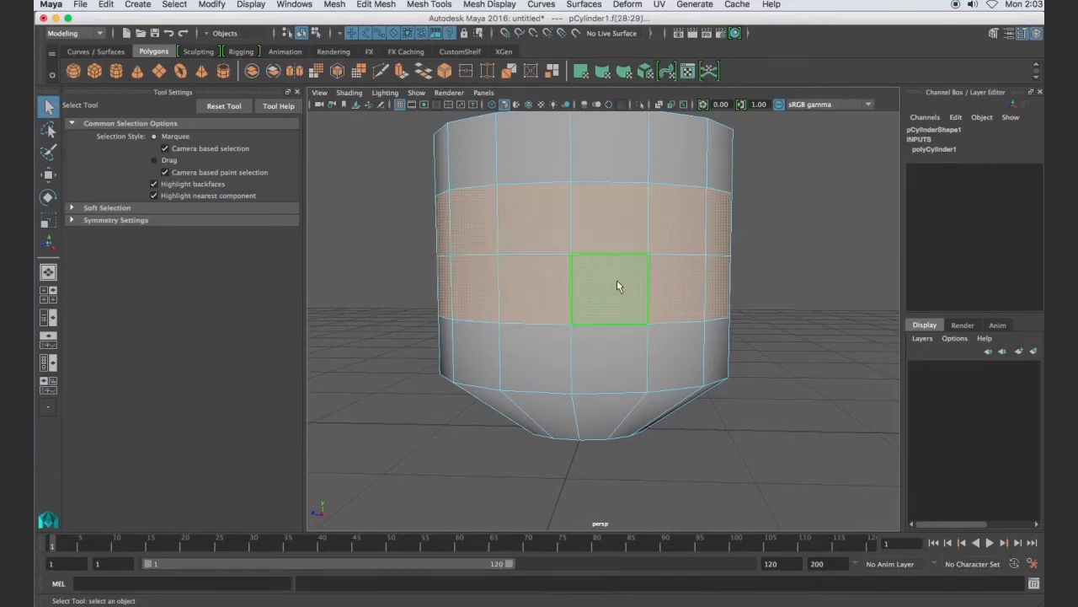
alt+drag(768, 303, 734, 300)
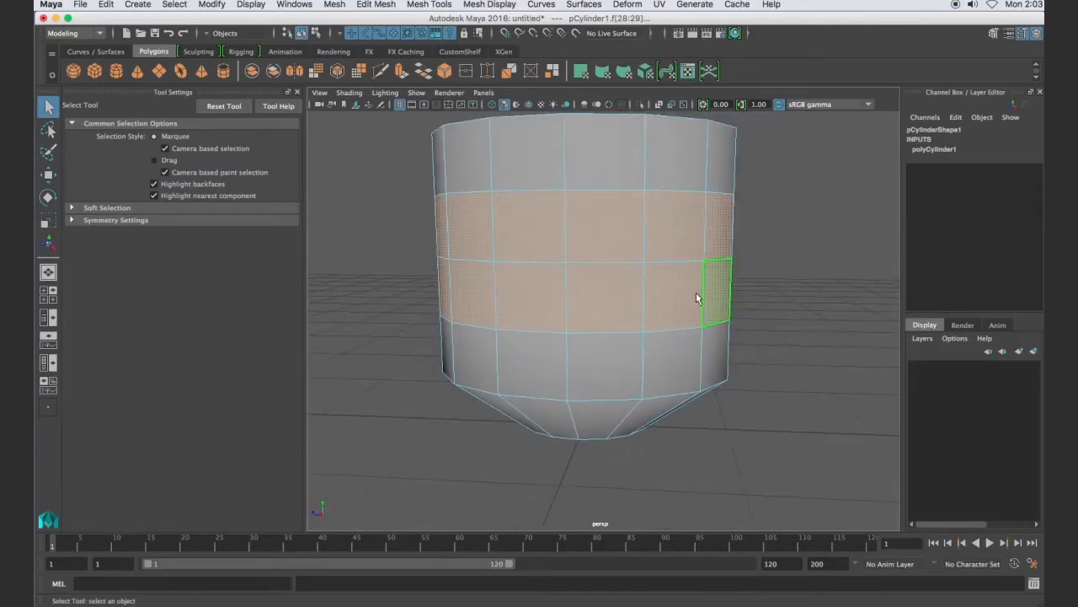
Step: Switch the mesh to vertex selection and select a vertex in the middle row, checking it from around the model
right_click(653, 274)
click(592, 271)
alt+drag(683, 243, 532, 308)
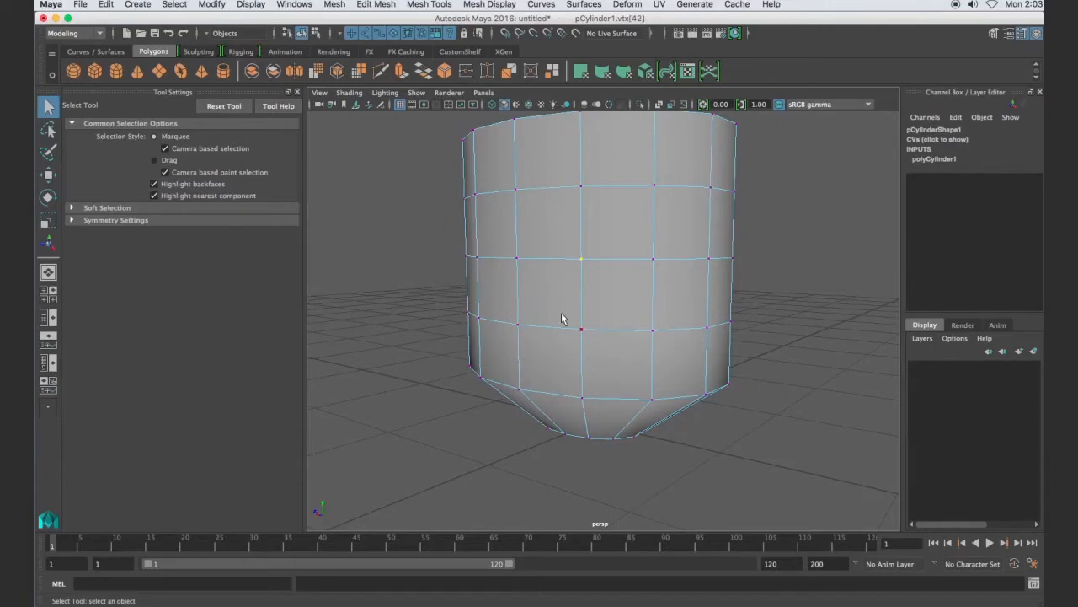
alt+drag(638, 298, 744, 311)
Step: Turn off camera based selection and marquee-select middle-row vertices through the mesh
click(165, 149)
alt+drag(647, 292, 607, 295)
drag(644, 233, 556, 302)
alt+drag(634, 326, 801, 315)
mouse_move(626, 343)
alt+mouse_down()
mouse_move(831, 332)
mouse_move(640, 332)
alt+mouse_up()
drag(541, 267, 657, 299)
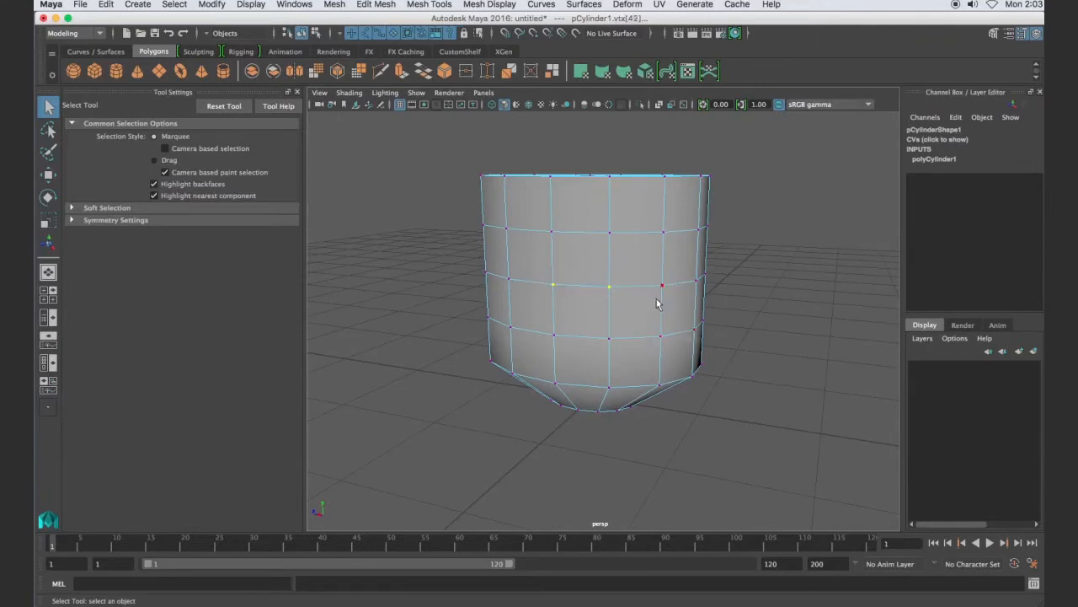
Step: Try the Scale tool on the selected middle-row vertices, and clear the selection
key(r)
drag(562, 291, 861, 331)
click(743, 370)
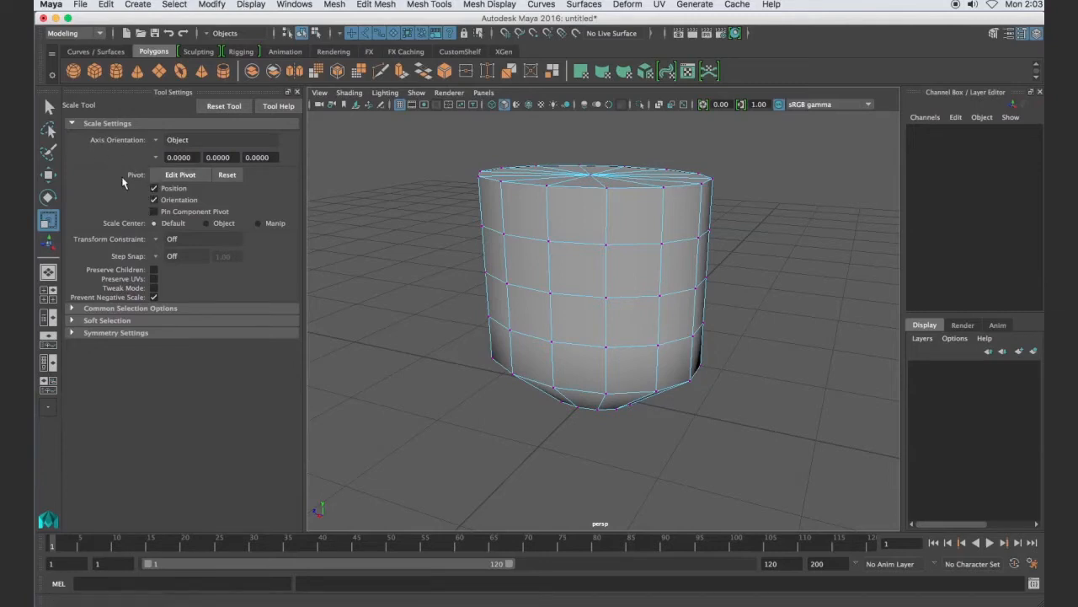
Step: Activate the Select tool and examine the cylinder in the perspective and front views
click(48, 105)
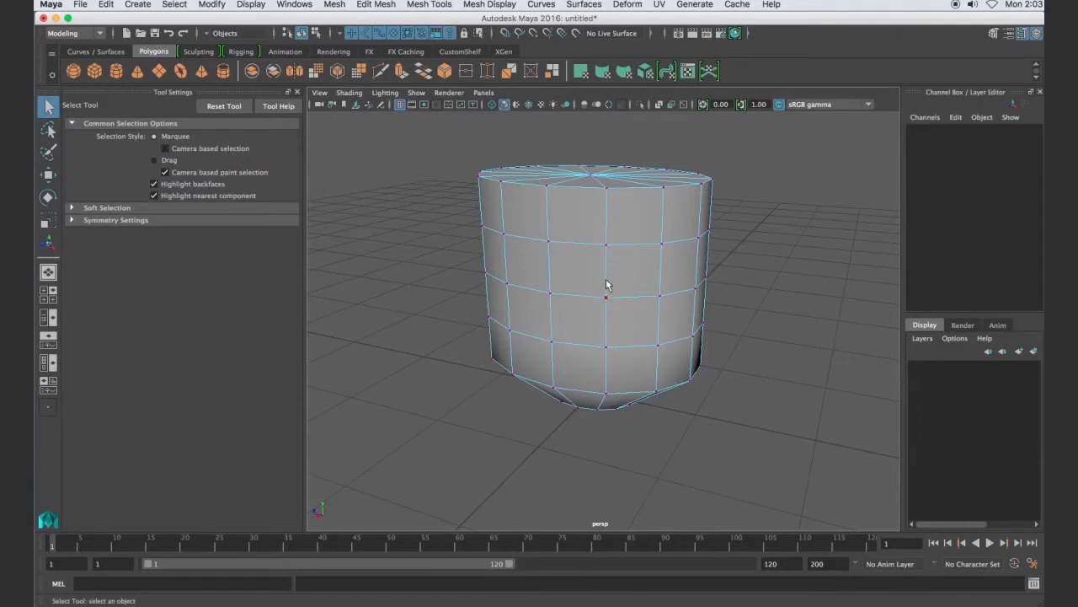
scroll(588, 282, up, 2)
scroll(590, 283, down, 2)
key(space)
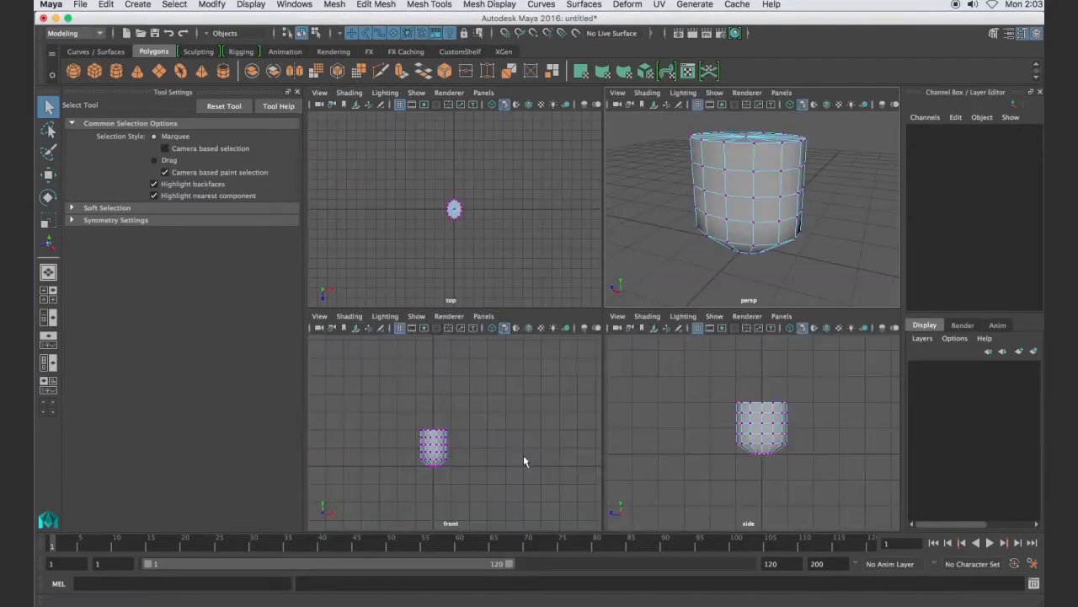
key(space)
scroll(665, 354, up, 5)
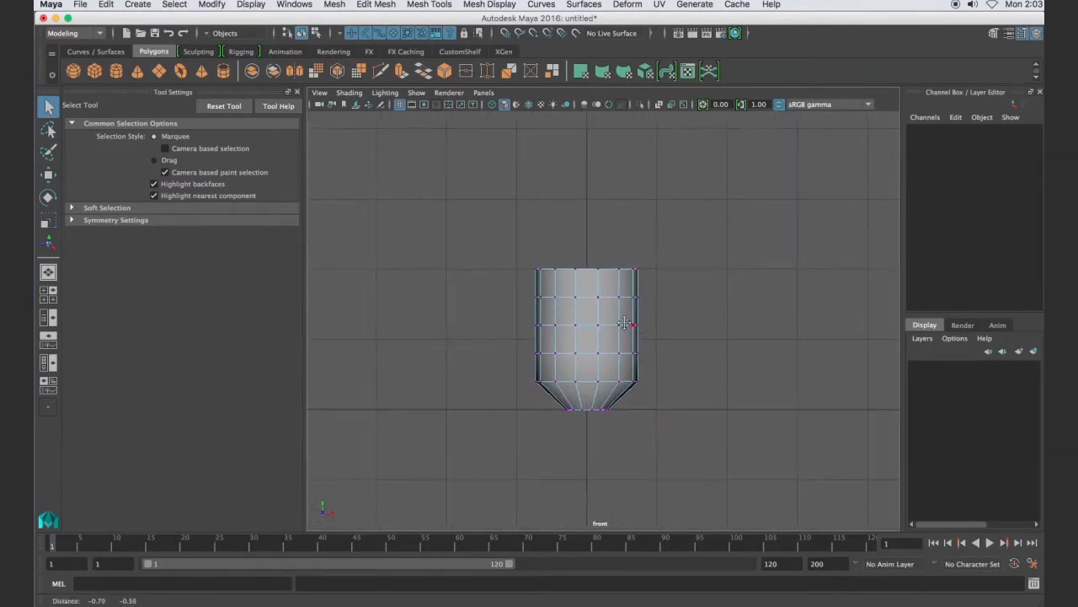
alt+middle_drag(619, 401, 553, 327)
key(space)
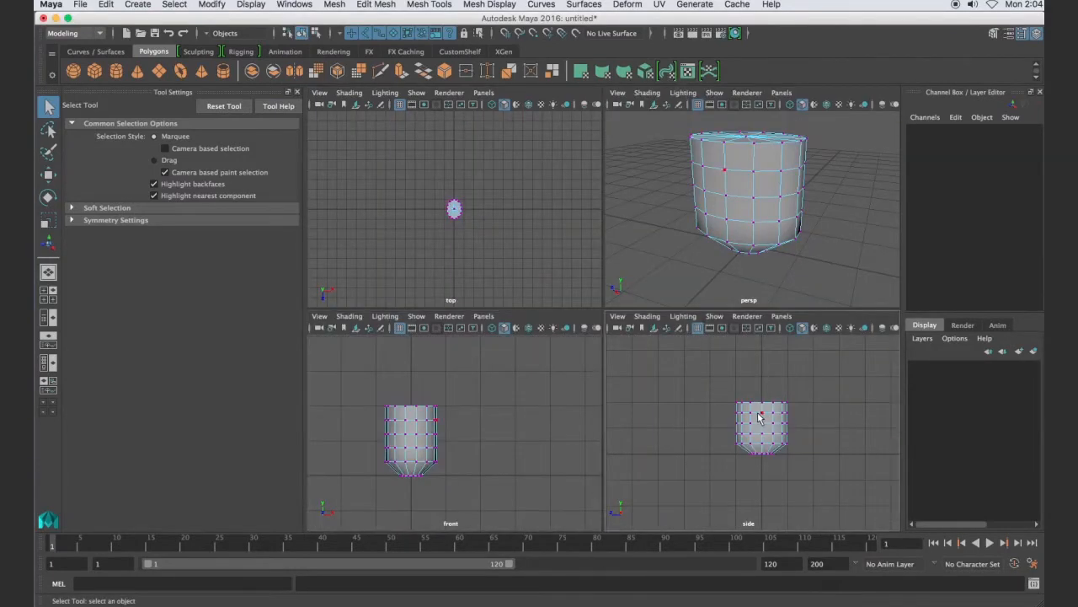
Step: In the side view, lower the first vertex row above the base and slightly narrow that row and the next one up
key(space)
scroll(642, 364, up, 4)
right_drag(671, 364, 614, 292)
drag(792, 345, 505, 379)
key(w)
drag(642, 309, 636, 331)
key(r)
drag(640, 387, 632, 385)
drag(781, 306, 492, 354)
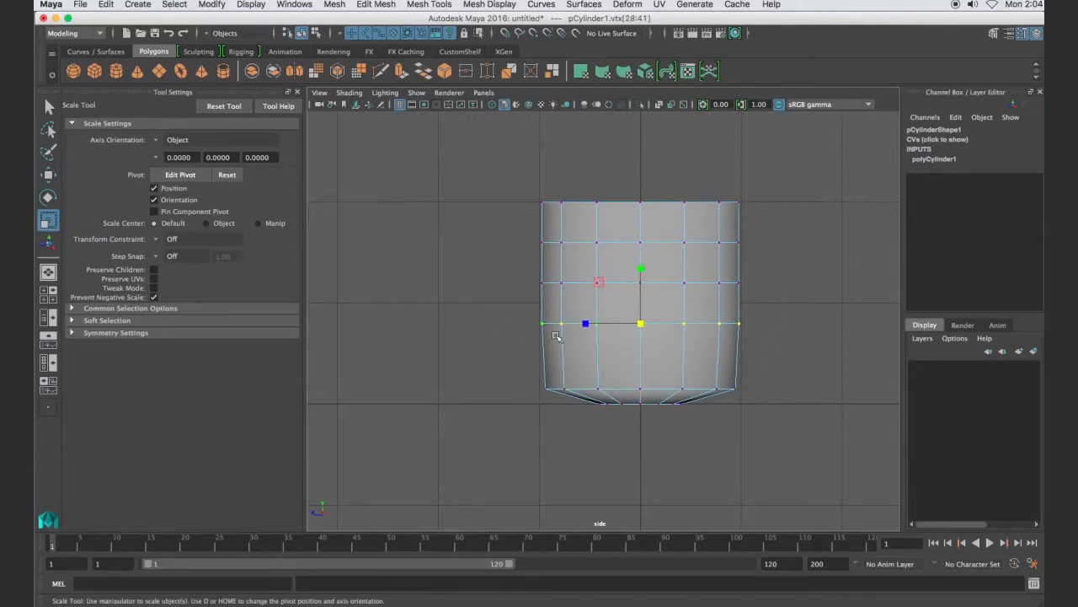
drag(642, 327, 623, 326)
Step: Scale the two vertex rows below the top inward to about 0.425 and lower them to form a neck
drag(771, 269, 519, 300)
drag(779, 234, 473, 314)
drag(639, 261, 571, 271)
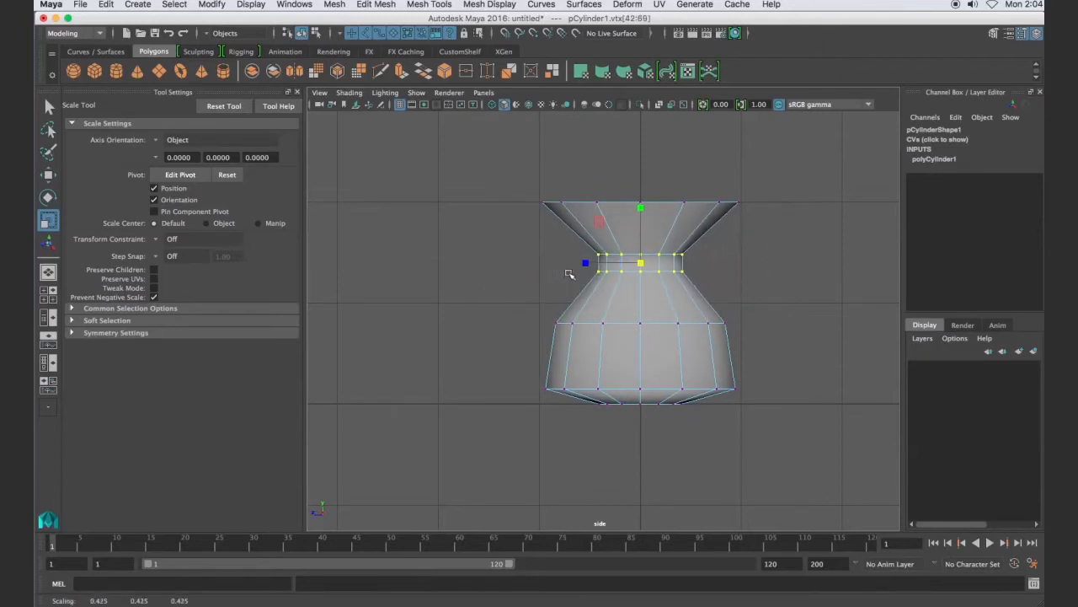
key(w)
drag(640, 204, 626, 224)
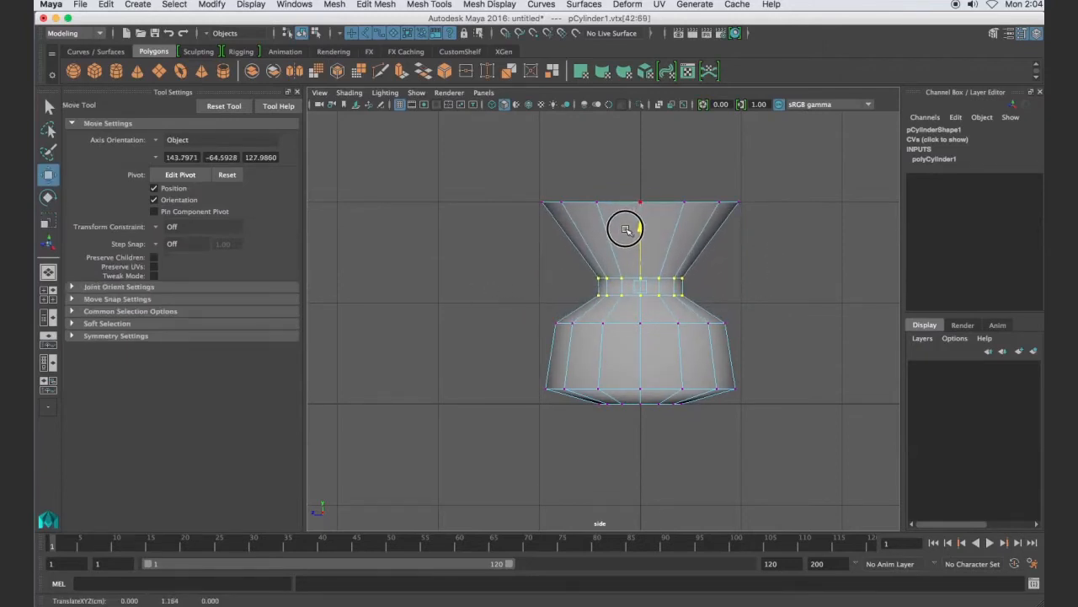
Step: Lower the top row of vertices to just above the neck and scale it in to slightly less than the neck's width
drag(771, 191, 535, 216)
drag(642, 147, 637, 207)
key(r)
drag(640, 264, 561, 264)
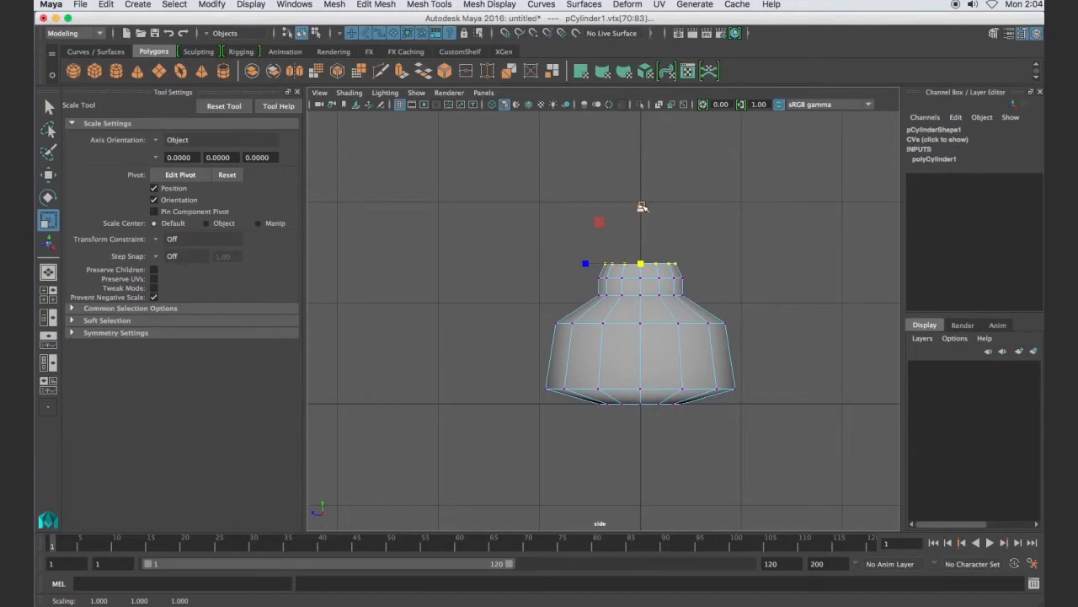
Step: Lower the topmost vertices further to shorten the neck into a thin rim, and clear the selection
key(w)
drag(638, 205, 638, 215)
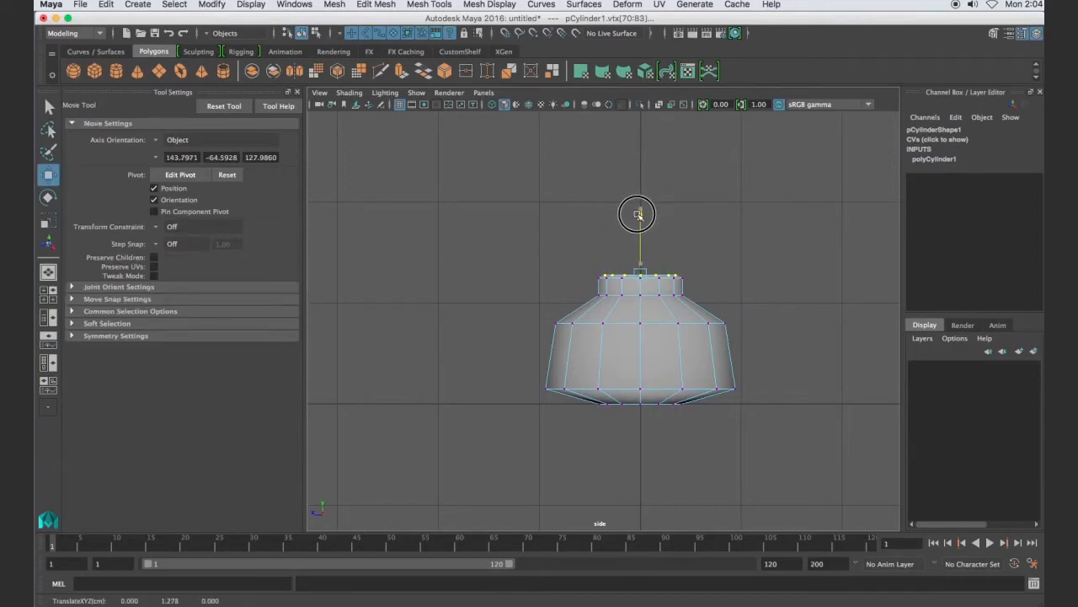
drag(715, 238, 549, 272)
drag(641, 215, 640, 224)
click(747, 294)
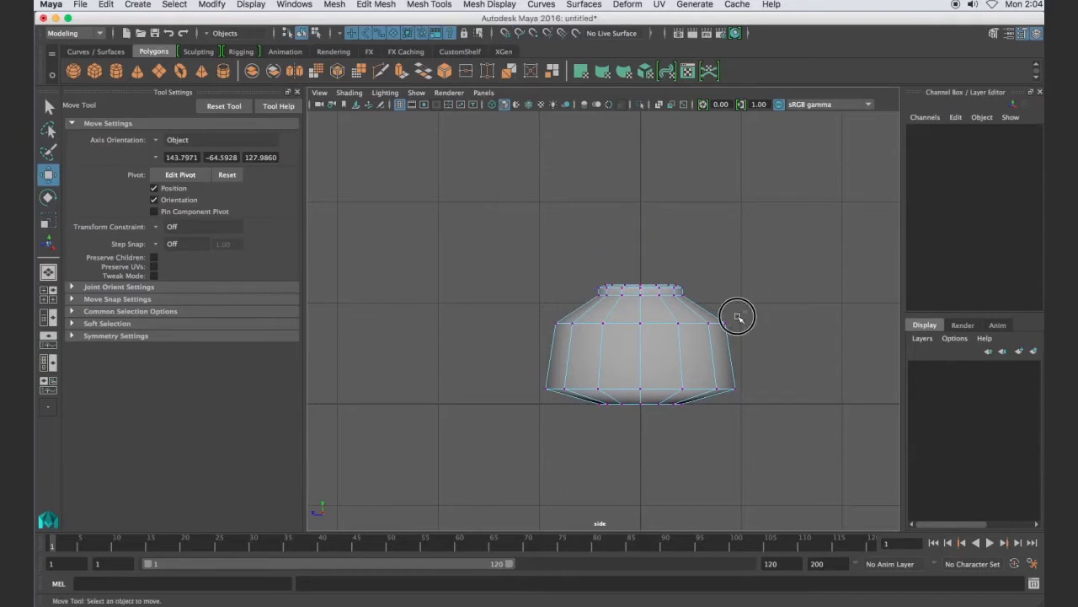
Step: Raise the shoulder row of vertices slightly and check the pot shape in the perspective view
drag(747, 299, 523, 348)
drag(640, 271, 640, 269)
drag(762, 375, 524, 394)
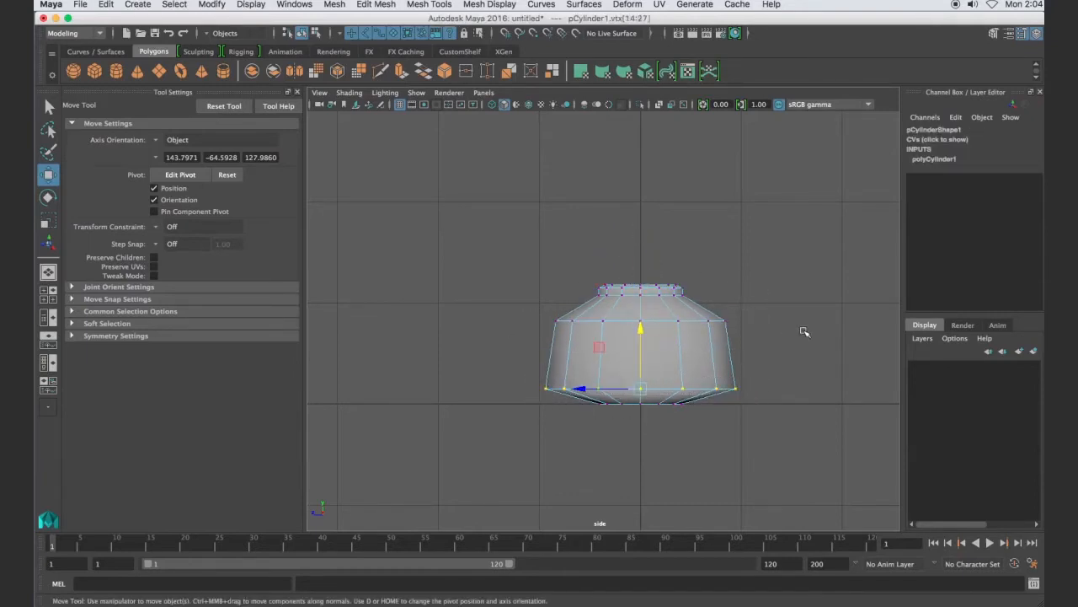
click(736, 292)
key(space)
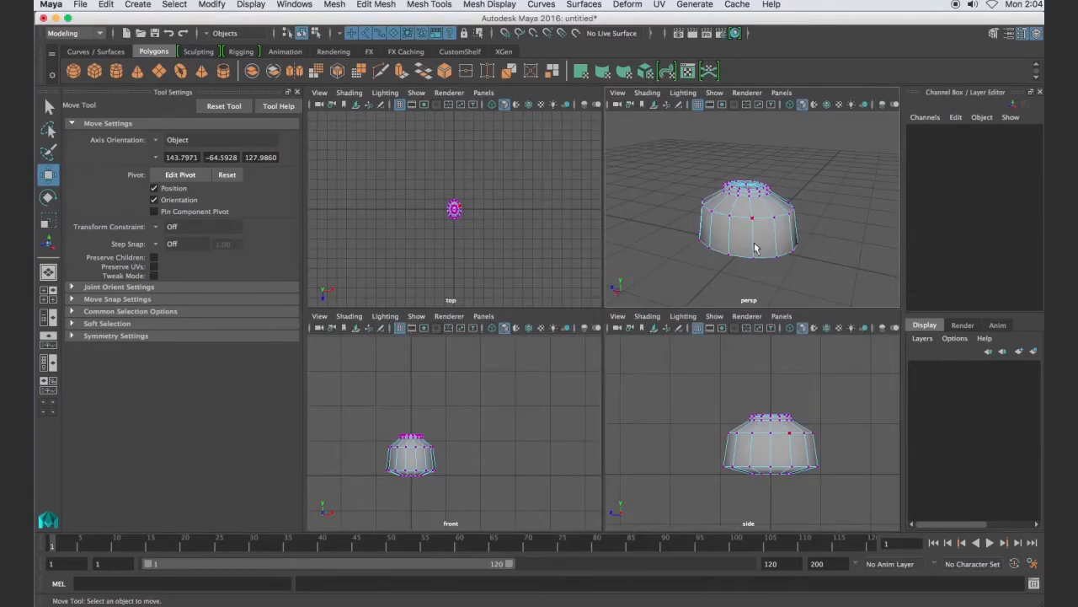
key(space)
alt+drag(615, 358, 640, 337)
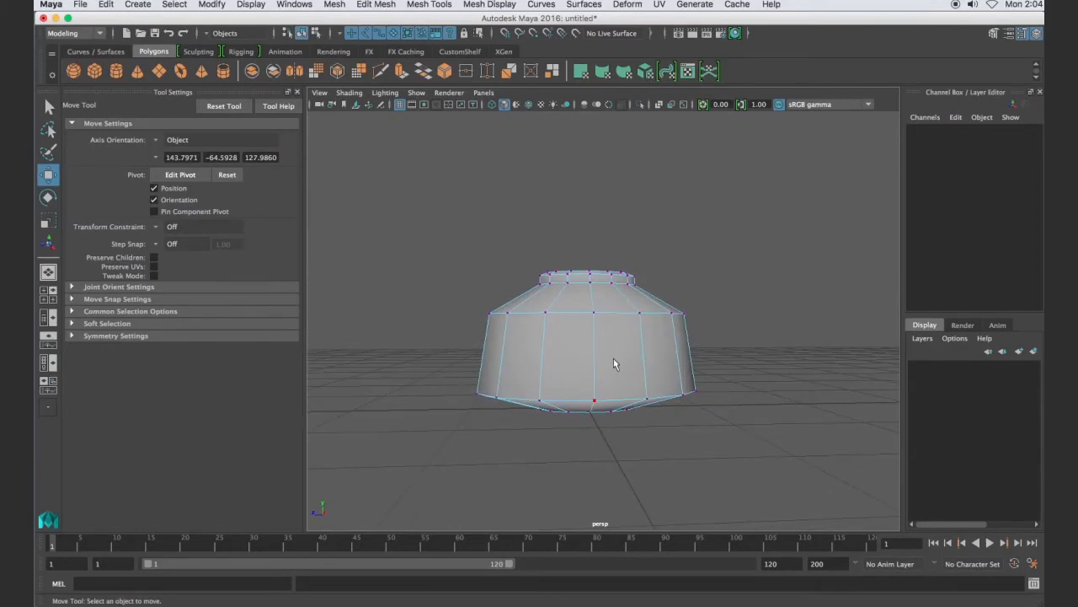
Step: Marquee-select the shoulder and neck vertices in the front view, and again in the side view
key(space)
key(space)
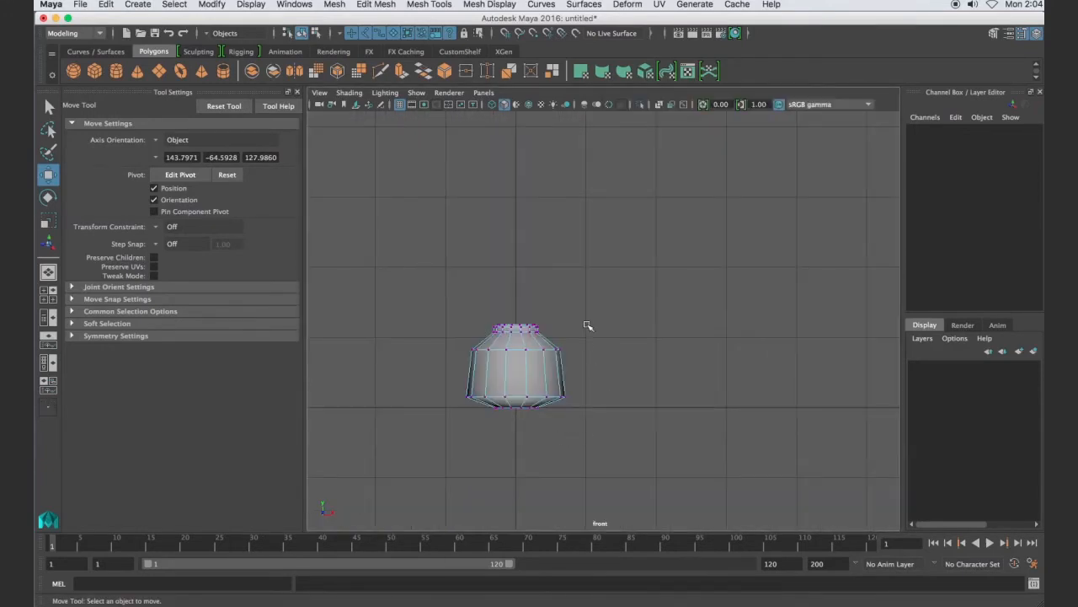
drag(580, 308, 456, 364)
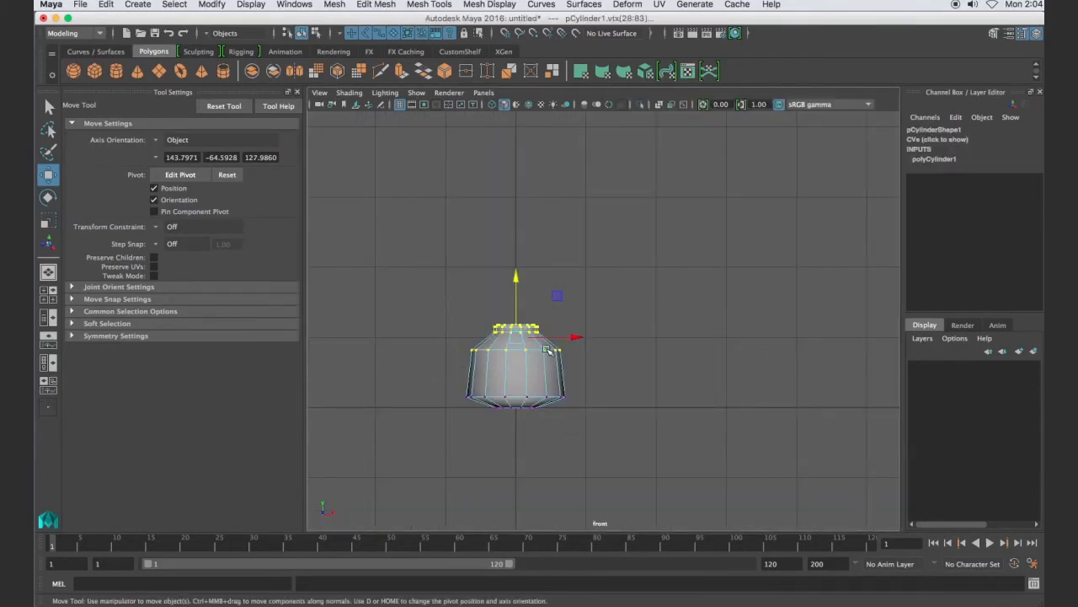
key(space)
drag(842, 380, 763, 430)
key(space)
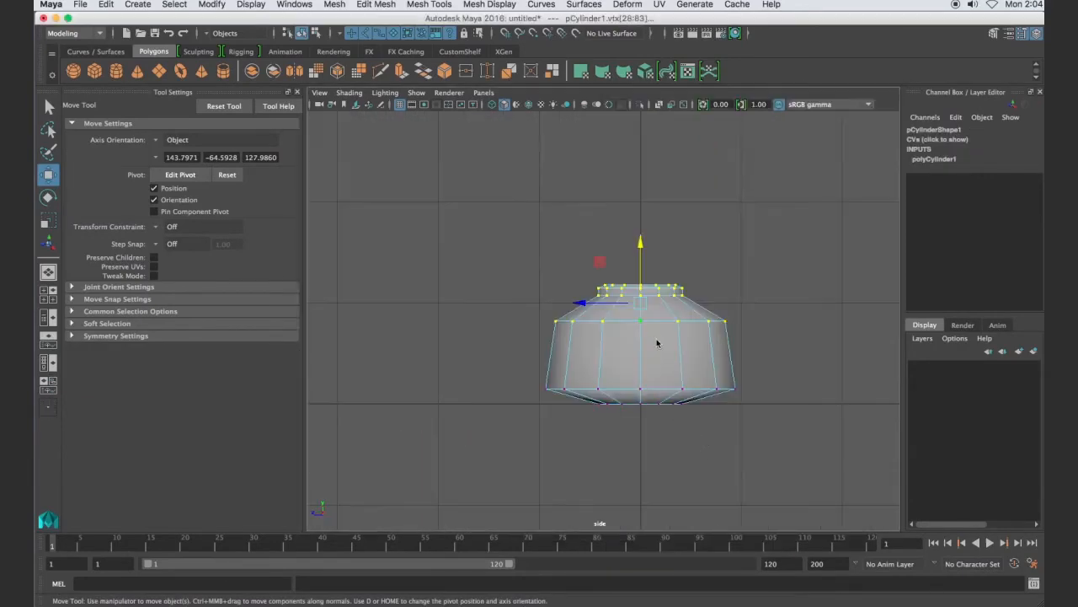
key(space)
key(space)
Step: Try uniform and vertical scaling on the selected upper vertices, undo the exaggerated attempts, and leave them slightly wider
key(r)
drag(642, 302, 511, 300)
key(ctrl+z)
drag(641, 248, 649, 133)
key(ctrl+z)
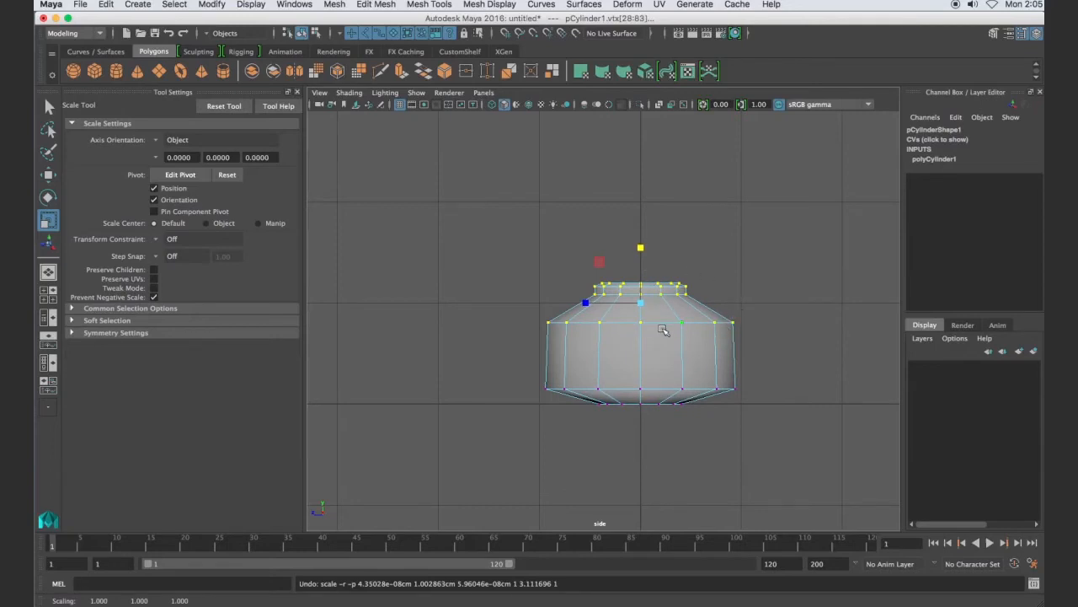
click(750, 358)
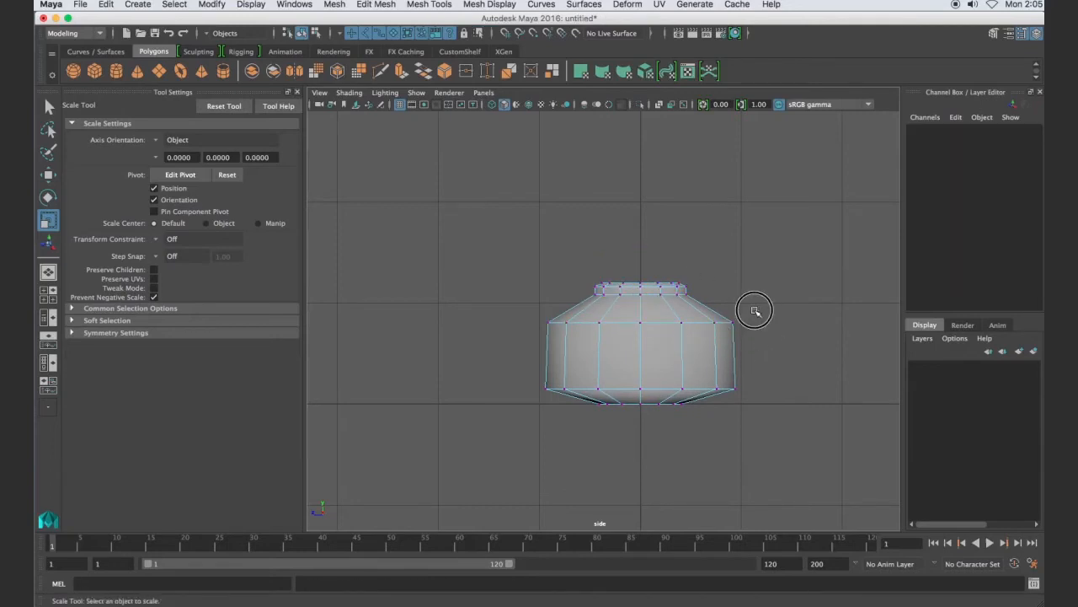
Step: Practice marquee-selecting the shoulder row of vertices, clear it, and select the whole pot in object mode
drag(753, 312, 497, 337)
click(819, 291)
drag(758, 321, 539, 337)
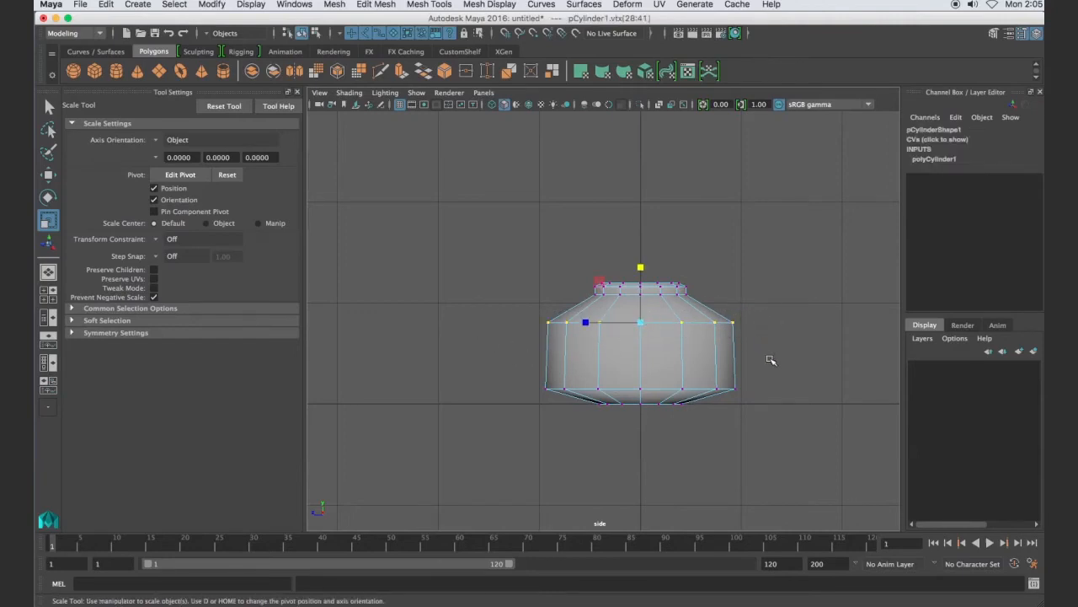
click(746, 354)
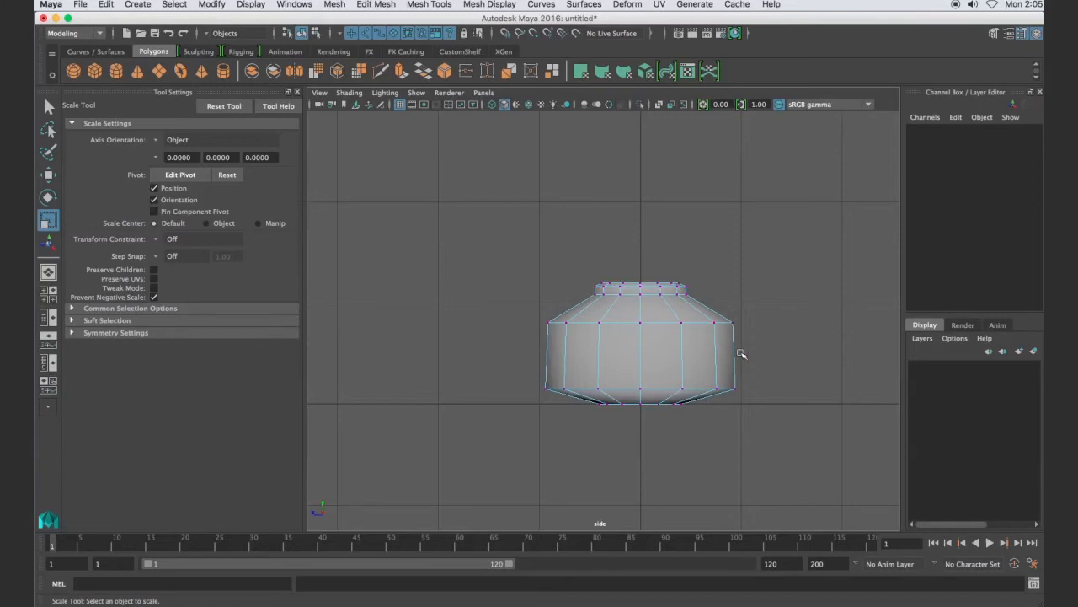
right_drag(674, 349, 734, 277)
click(687, 320)
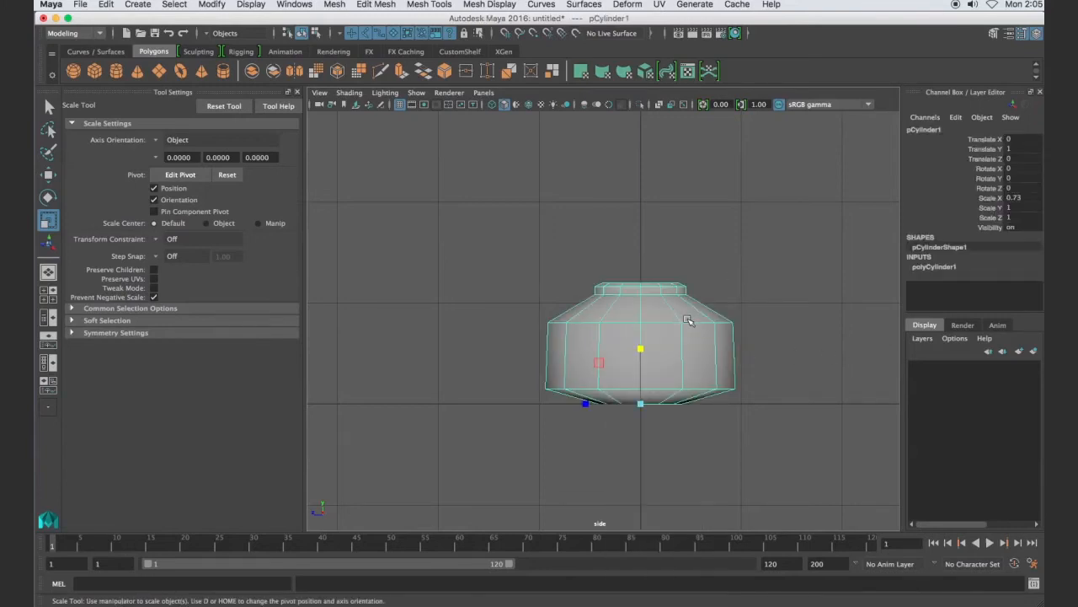
Step: Try raising the polyCylinder1 Subdivisions Height to 7 on the reshaped pot, and undo the change
click(934, 266)
click(950, 306)
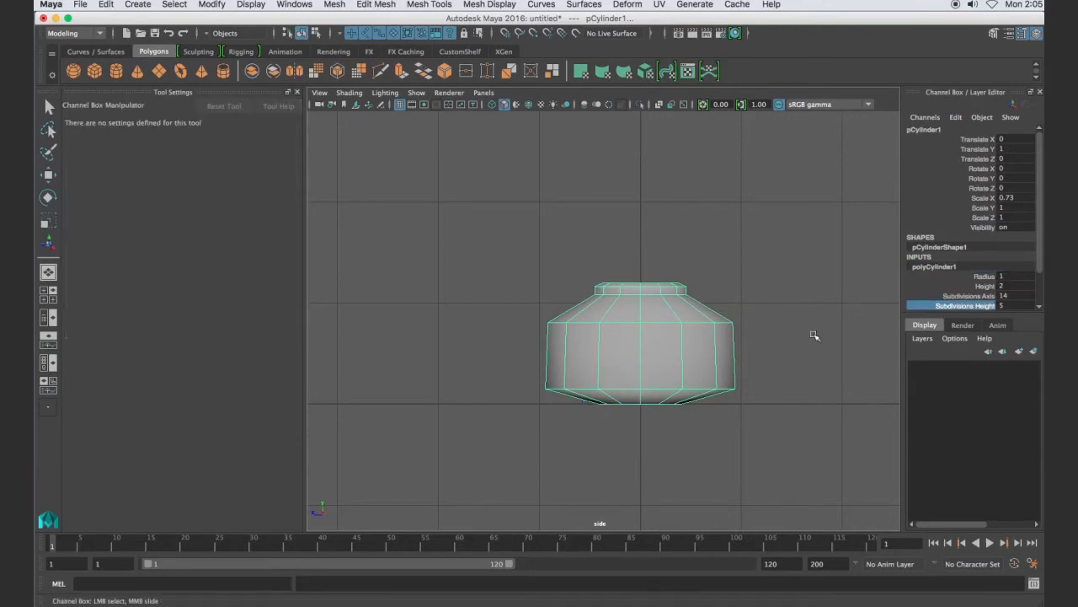
middle_drag(784, 341, 792, 332)
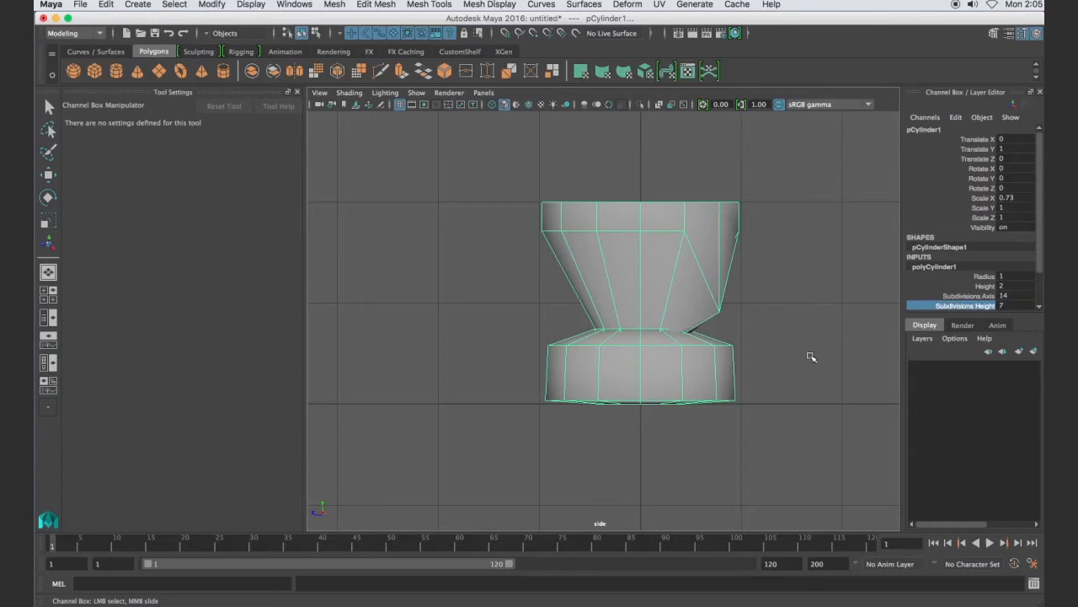
key(z)
click(834, 344)
Step: Delete the pot's construction history and reselect the pot
key(r)
click(668, 337)
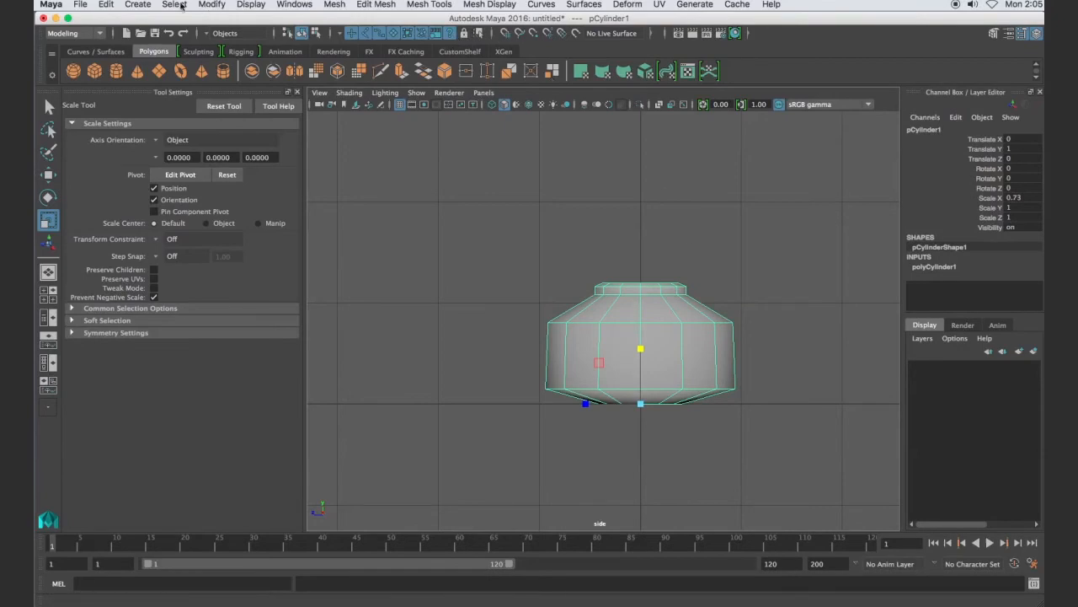
click(79, 4)
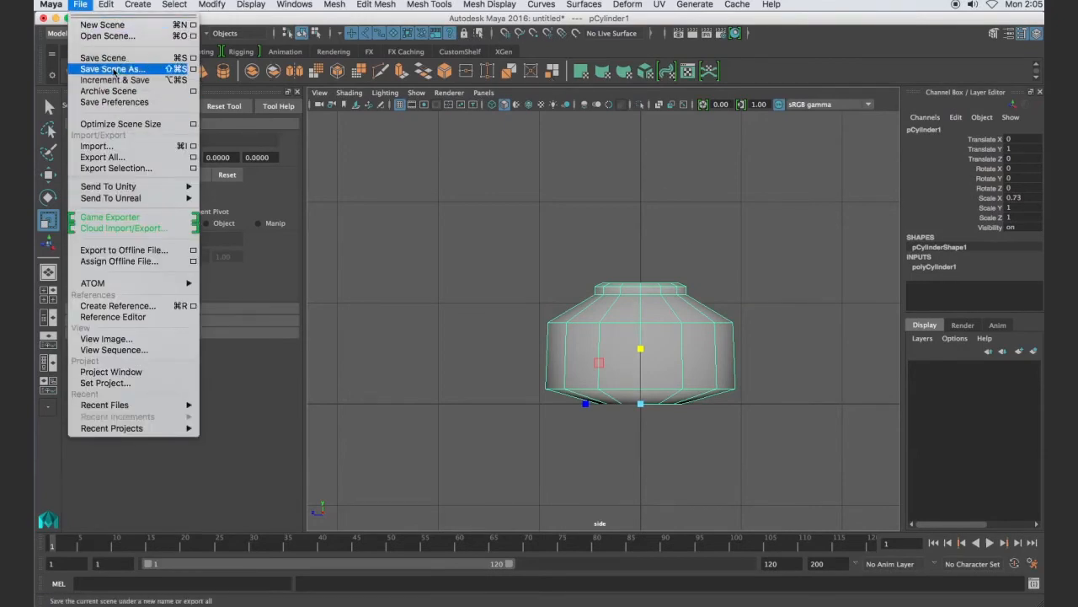
mouse_move(106, 5)
mouse_move(168, 146)
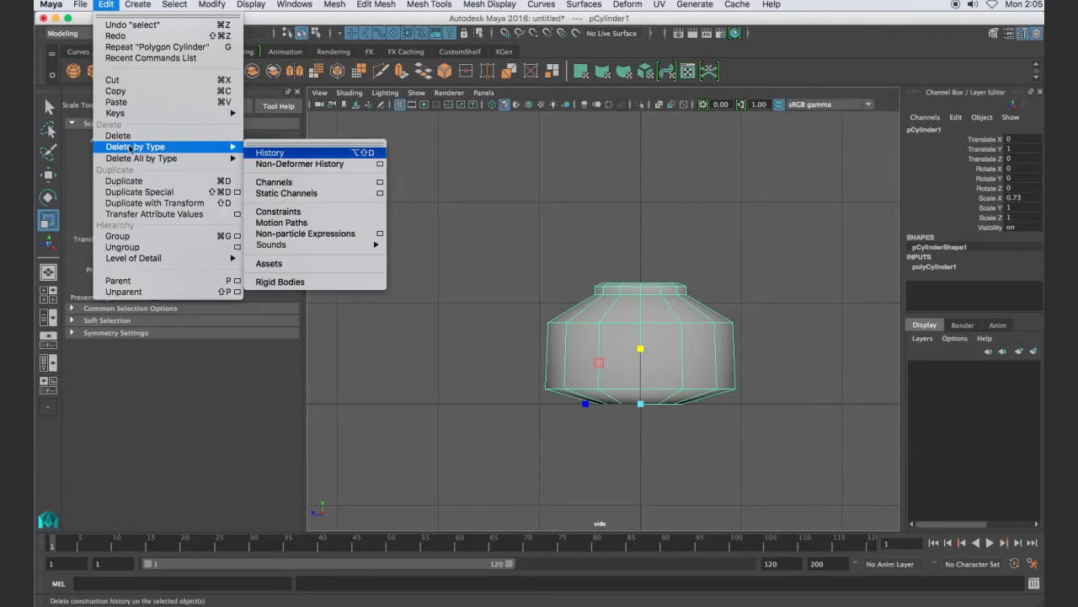
click(289, 153)
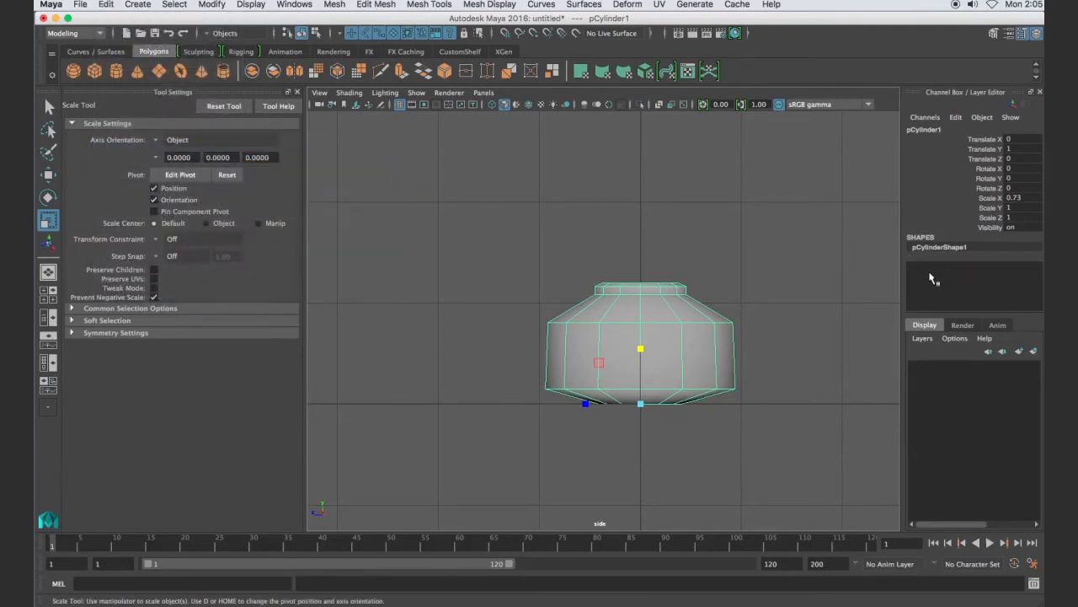
click(760, 321)
click(714, 329)
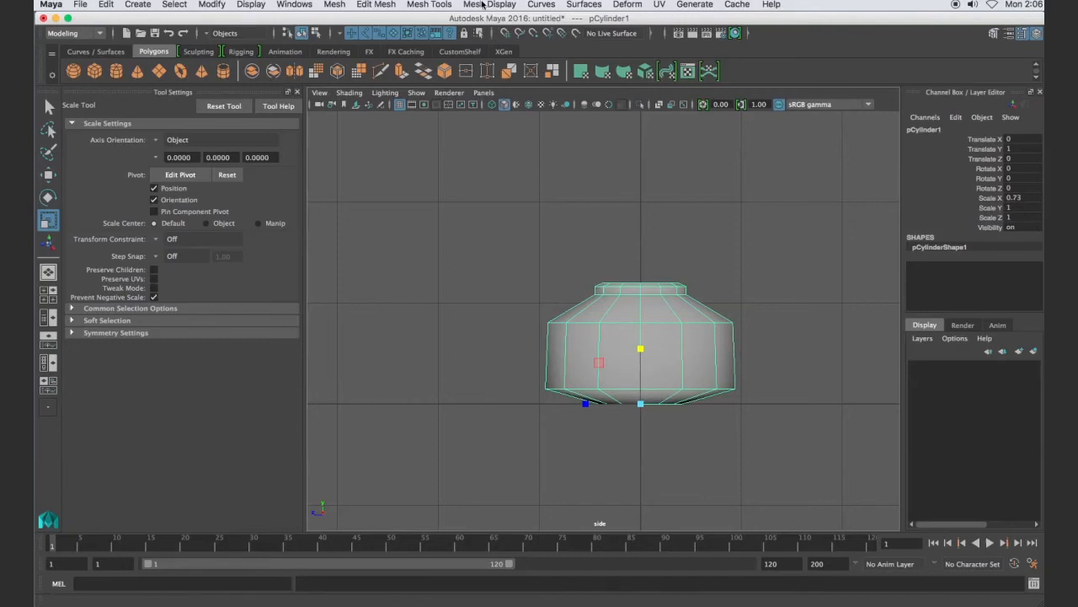
Step: Insert an edge loop around the pot's body between the shoulder and the base, closer to the base
click(459, 53)
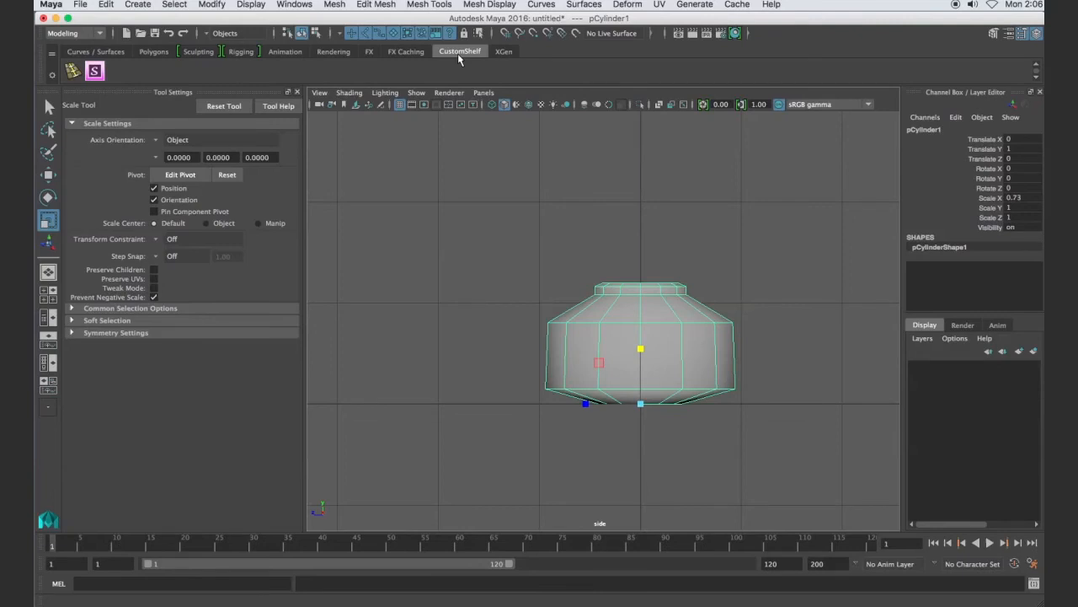
click(433, 5)
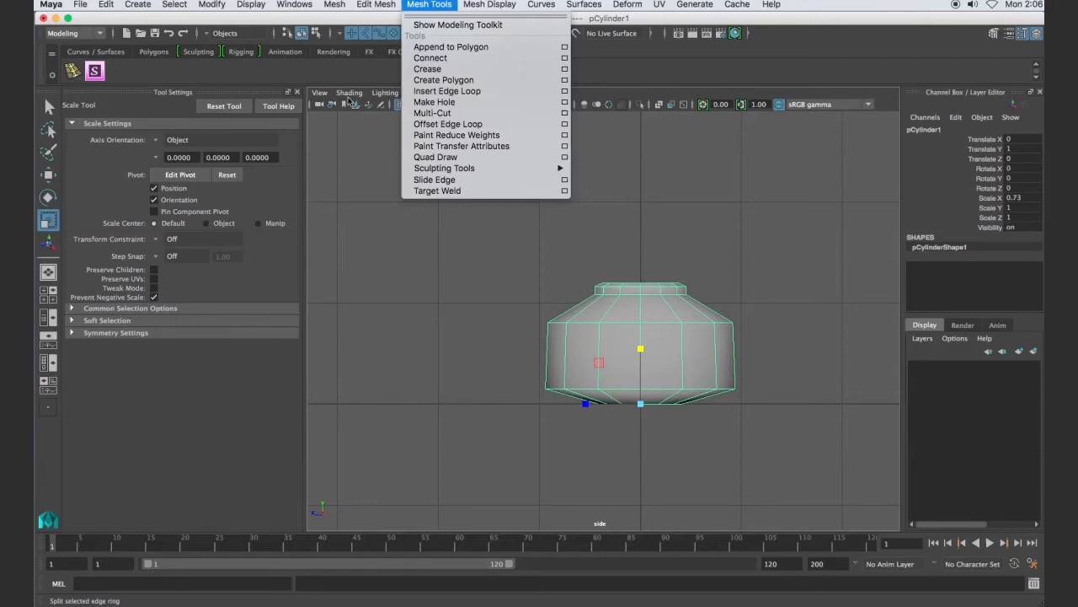
click(445, 91)
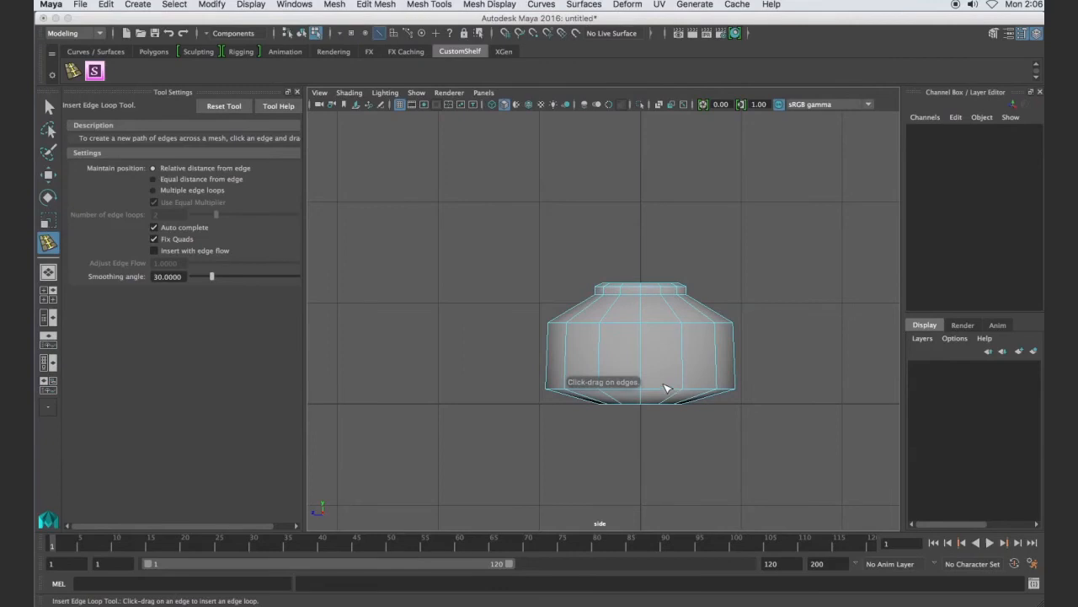
scroll(650, 361, up, 2)
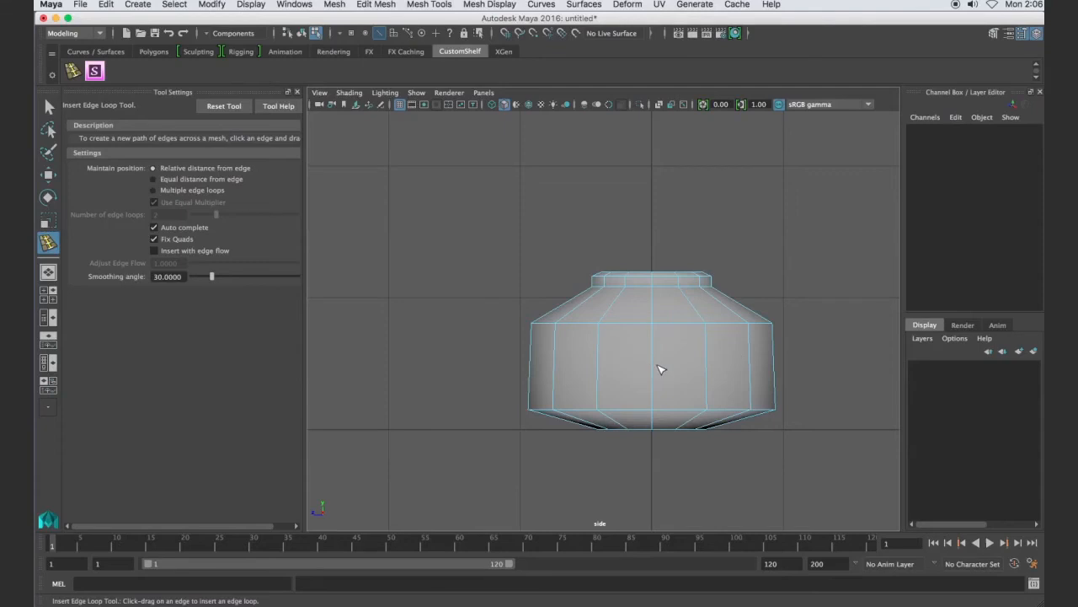
mouse_move(655, 365)
mouse_down()
mouse_move(652, 379)
mouse_move(650, 337)
mouse_move(652, 381)
mouse_up()
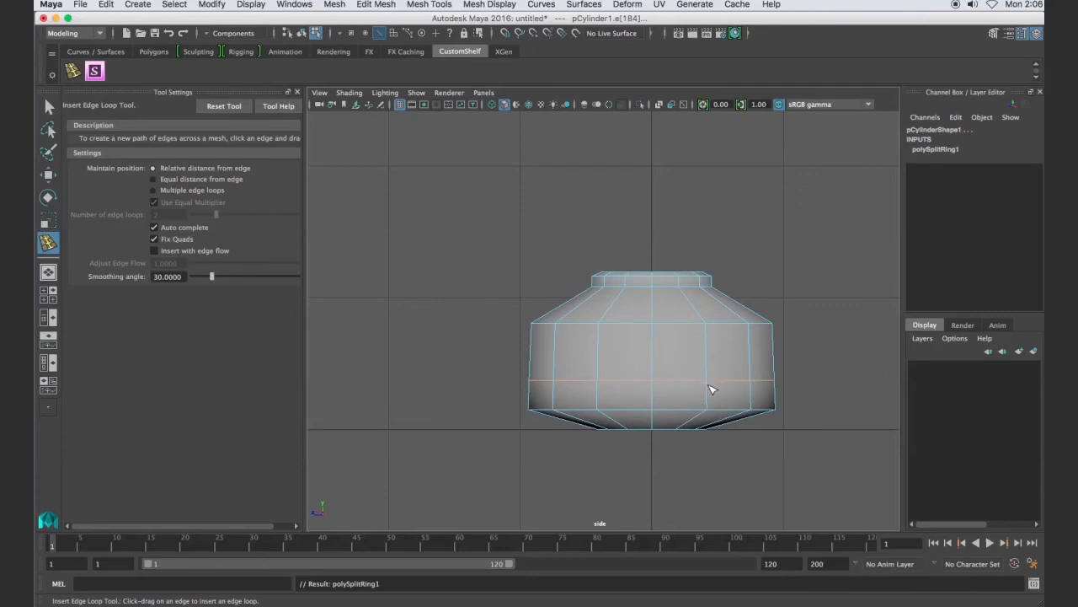
Step: Scale the new edge loop outward to bulge the lower body, lower it slightly, and clear the selection
key(r)
drag(652, 352, 676, 351)
key(w)
mouse_move(654, 297)
mouse_down()
mouse_move(651, 273)
mouse_move(653, 292)
mouse_up()
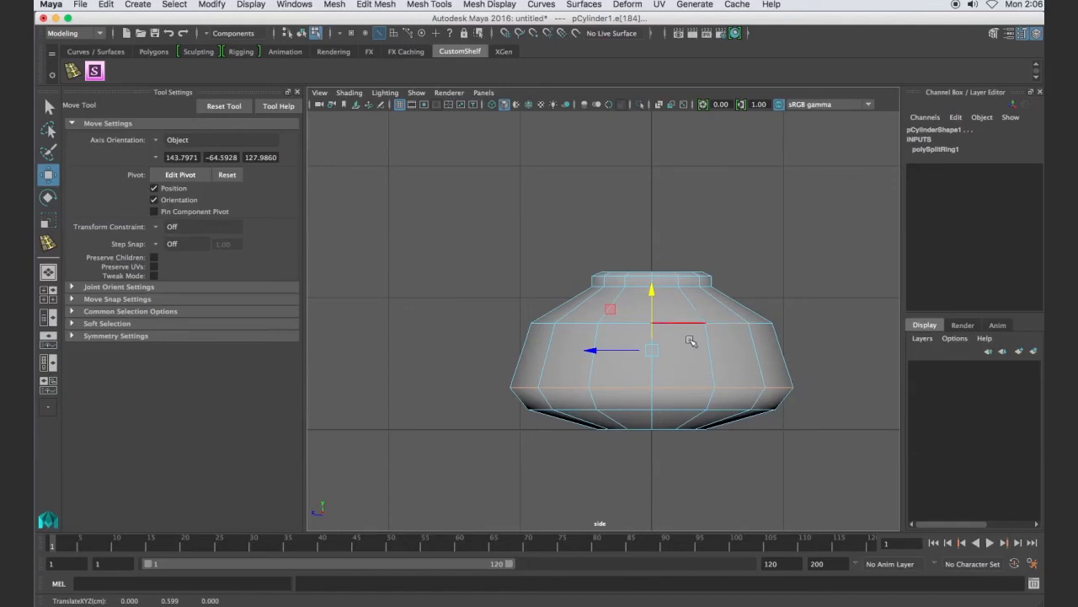
click(784, 271)
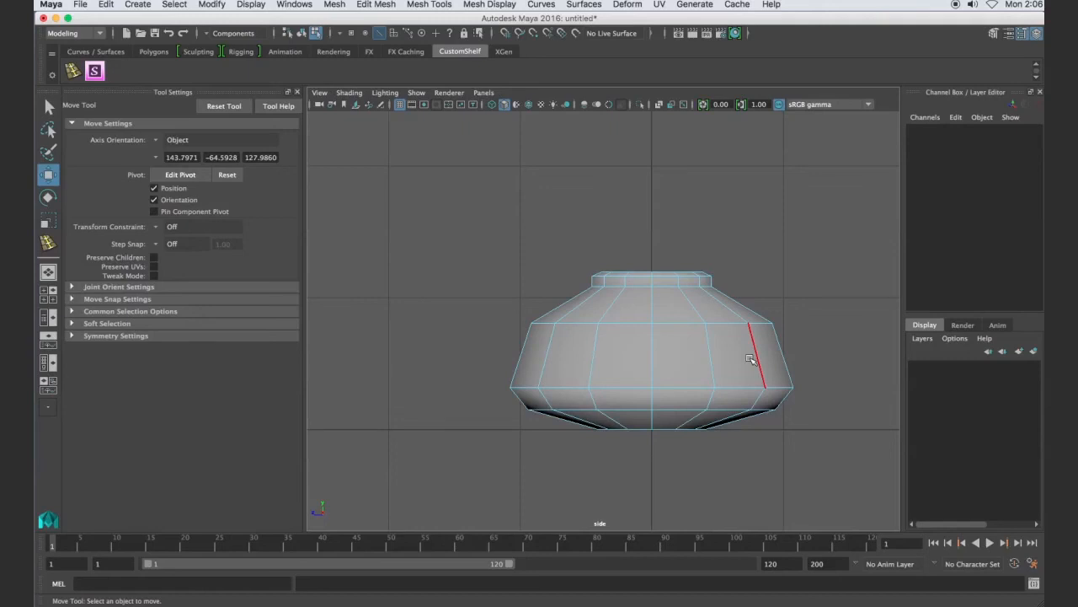
Step: Insert an edge loop just above the pot's shoulder and raise it about 0.93 cm to round the shoulder
key(y)
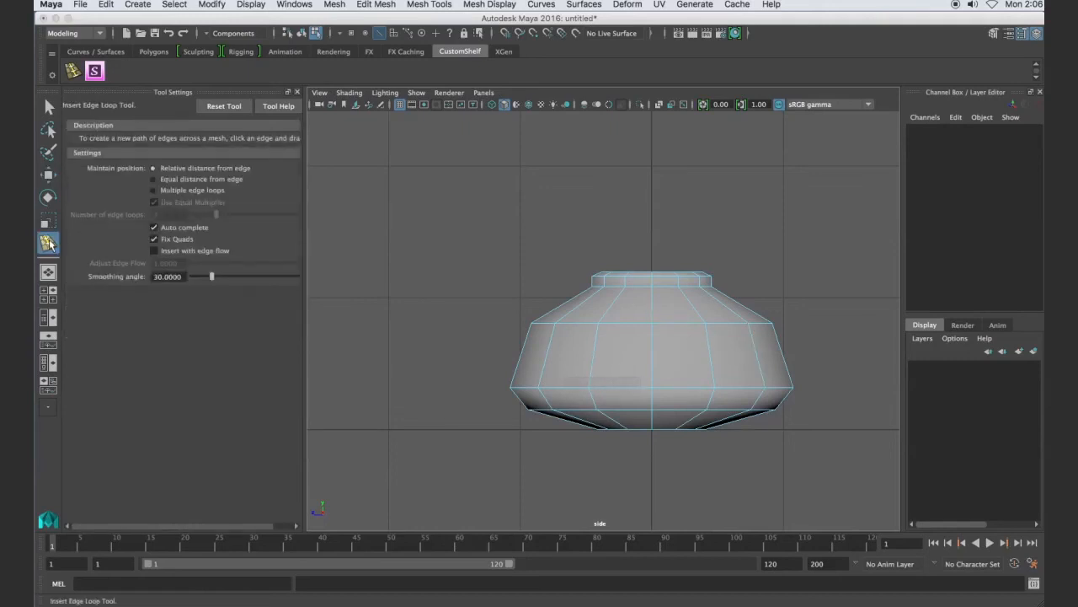
drag(656, 315, 658, 317)
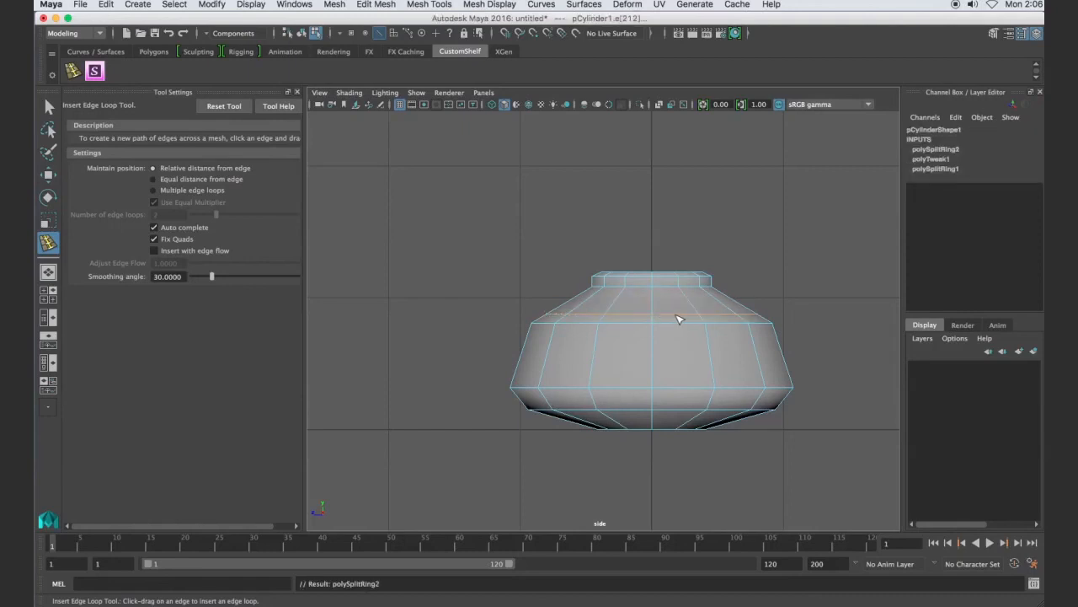
key(w)
drag(652, 254, 652, 244)
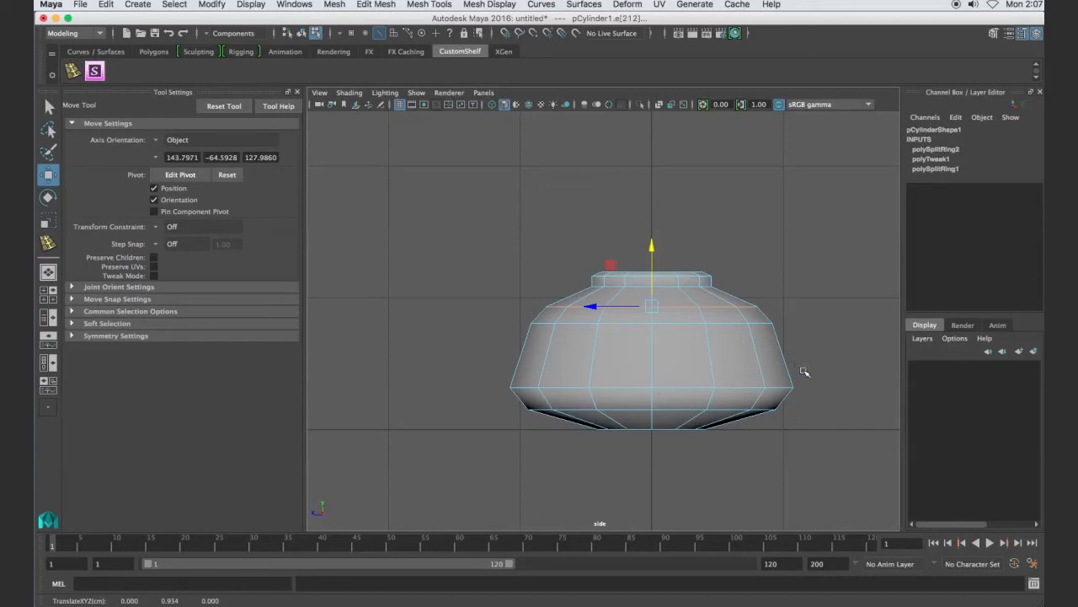
Step: Scale the widest vertex row of the lower body slightly inward and inspect the pot in the perspective view
right_drag(763, 383, 693, 298)
drag(829, 357, 502, 406)
key(r)
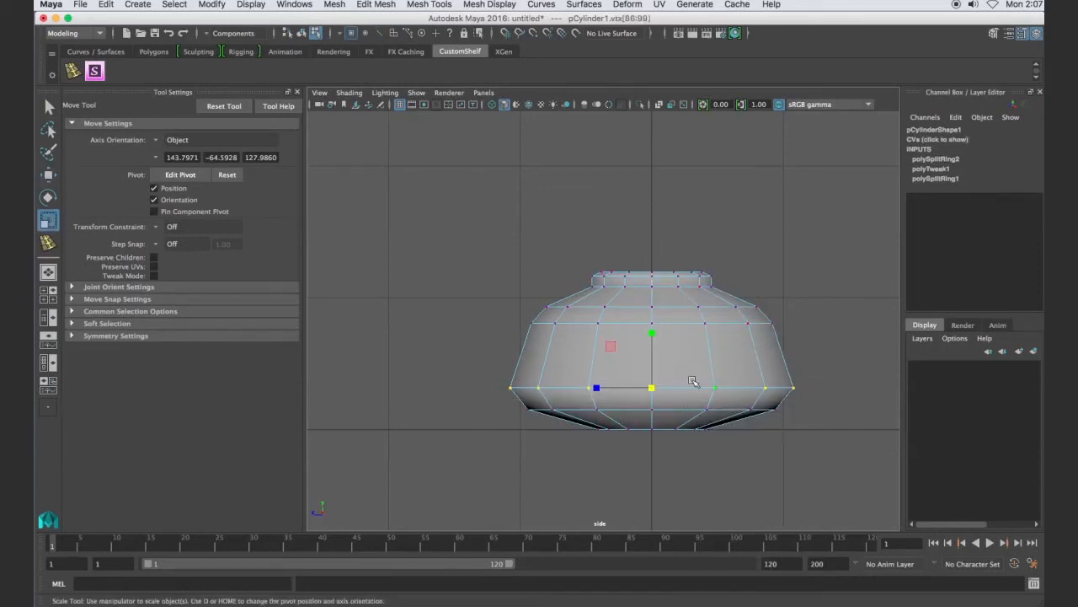
drag(654, 386, 647, 387)
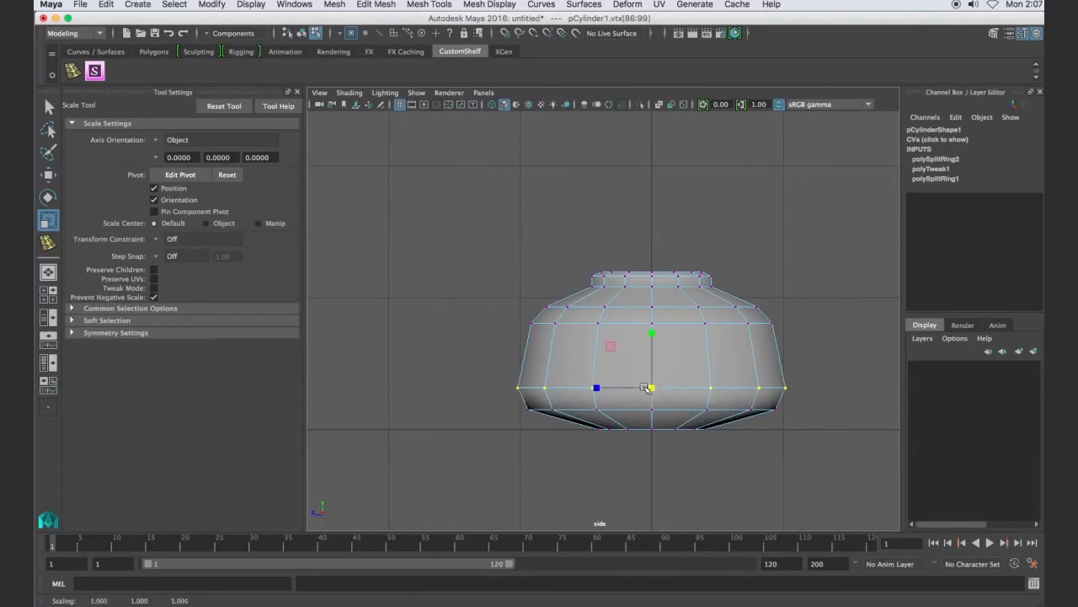
key(space)
key(space)
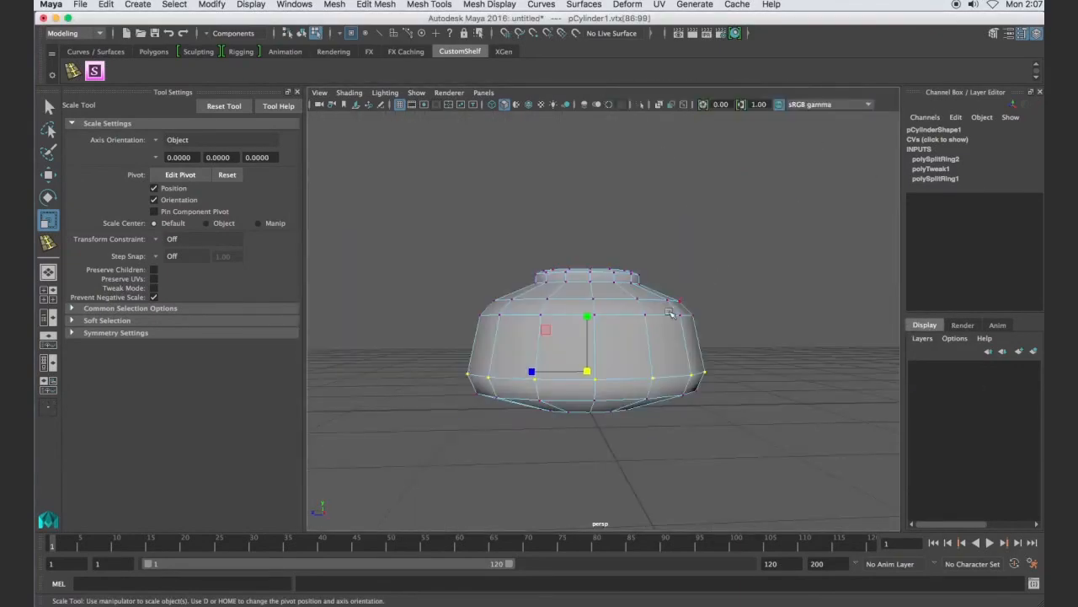
alt+drag(626, 371, 813, 380)
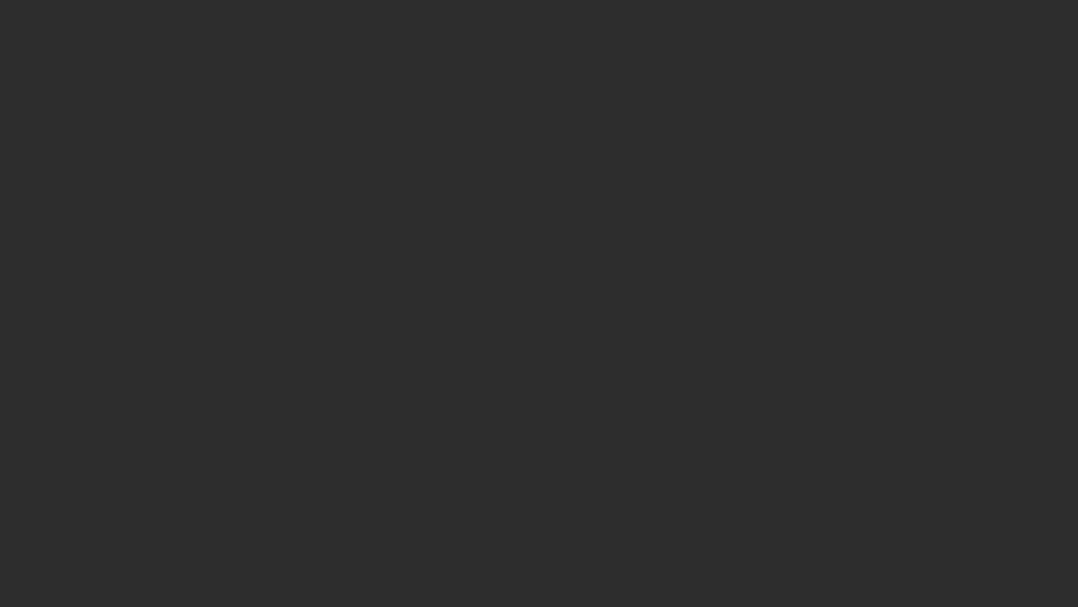